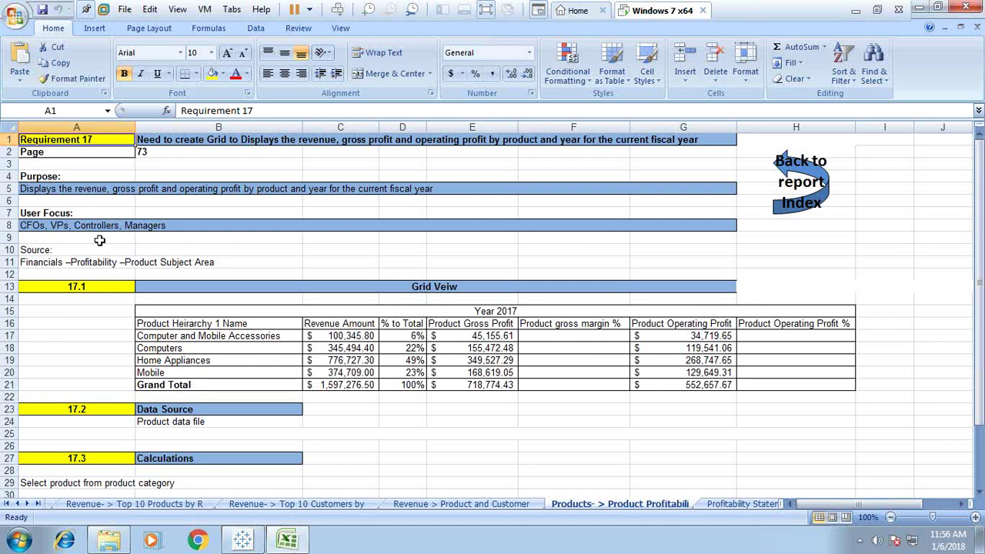
Step: Review the Product-Market data sheet in the Excel workbook, switching to Tableau to view the finished Product Profitability grid
{"action": "left_click", "coordinate": [7, 504]}
{"action": "left_click", "coordinate": [313, 504]}
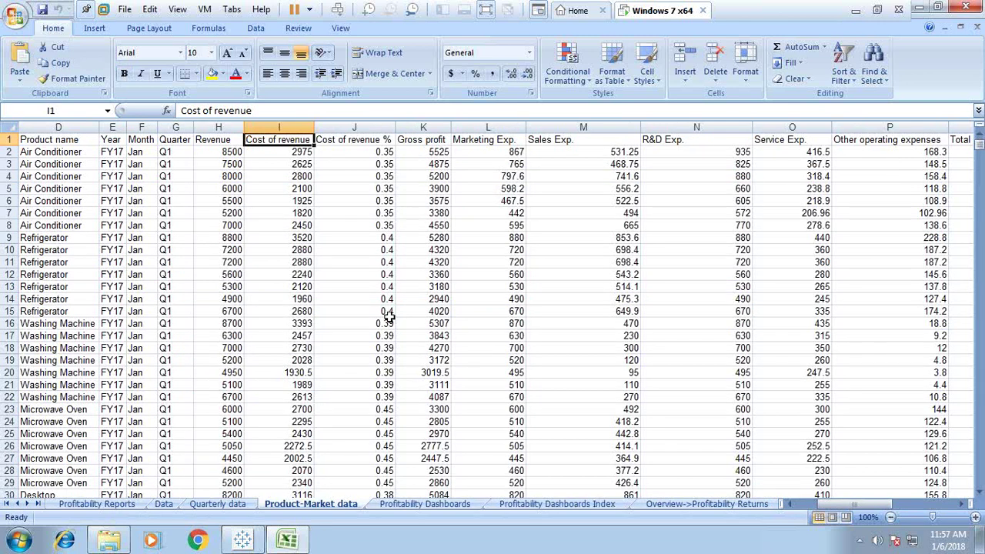
{"action": "left_click", "coordinate": [241, 542]}
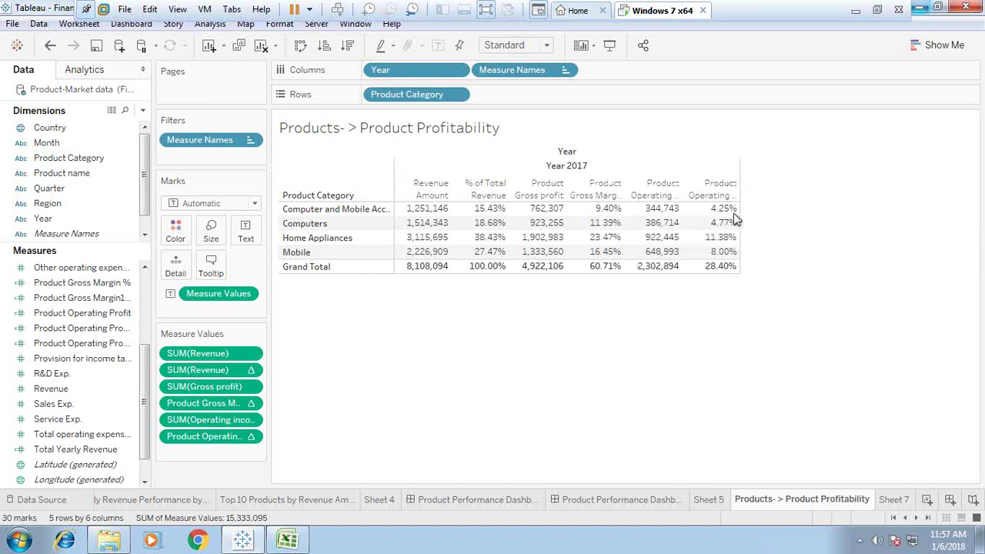
Step: Minimize the open windows and leave the full-screen Windows 7 x64 virtual machine for Tableau on the host
{"action": "key", "text": "alt+Tab"}
{"action": "left_click", "coordinate": [916, 8]}
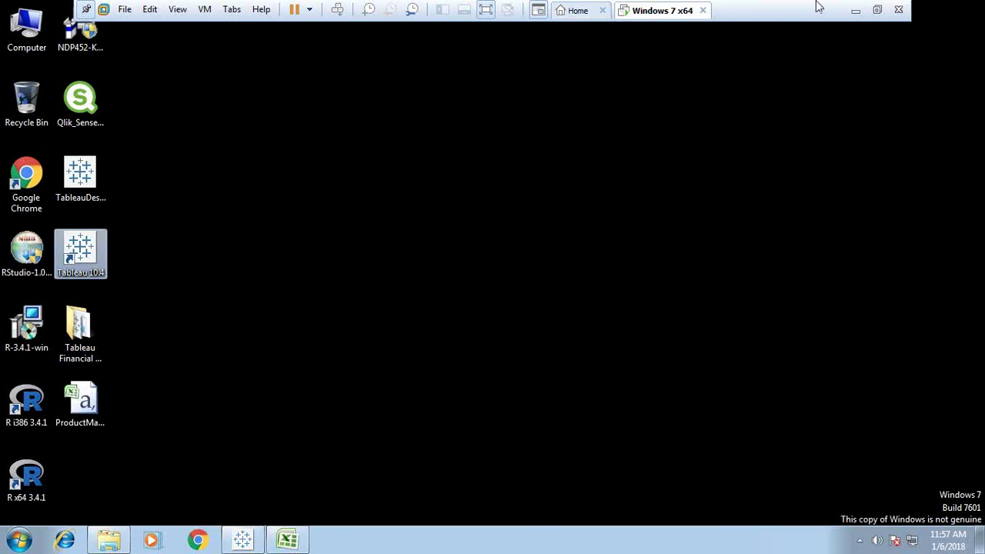
{"action": "left_click", "coordinate": [879, 12]}
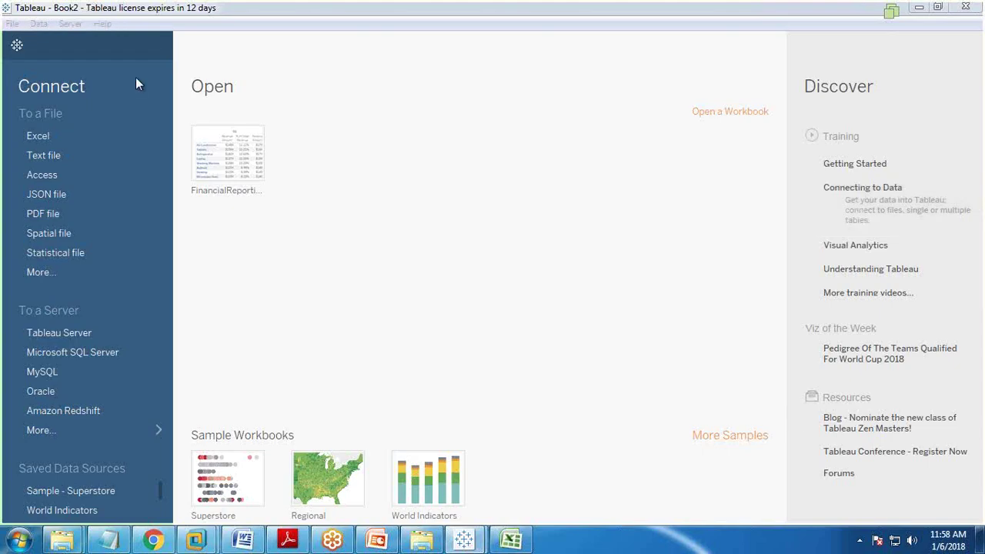
Step: Connect to the Excel workbook Financial Reporting1 in the Tableau Financial Reoprts and Dashboard folder
{"action": "left_click", "coordinate": [38, 136]}
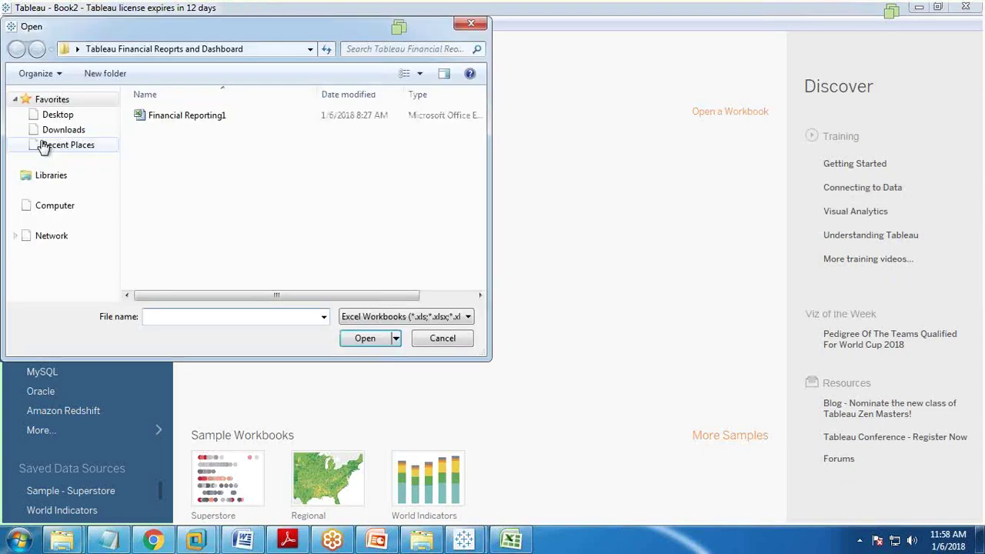
{"action": "left_click", "coordinate": [260, 49]}
{"action": "left_click", "coordinate": [182, 117]}
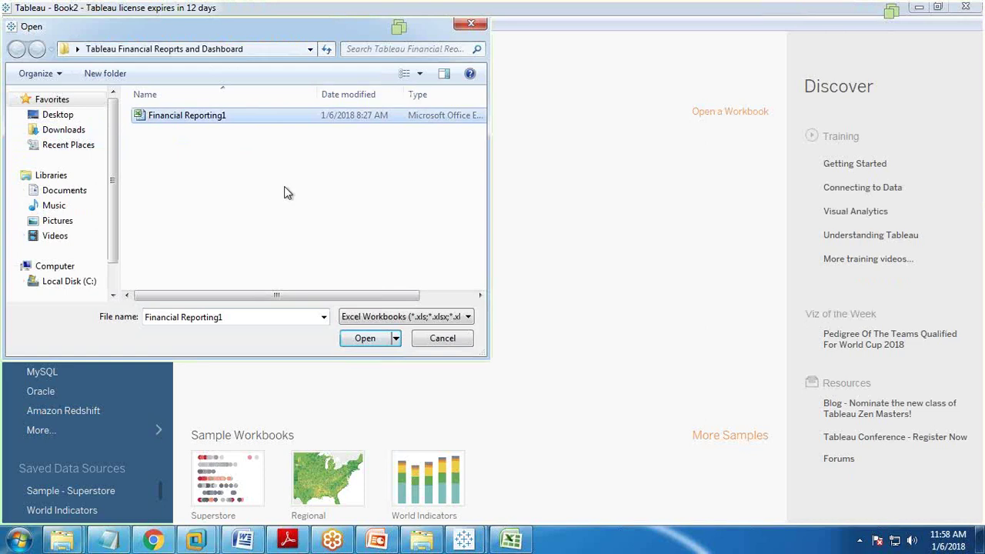
{"action": "left_click", "coordinate": [365, 337]}
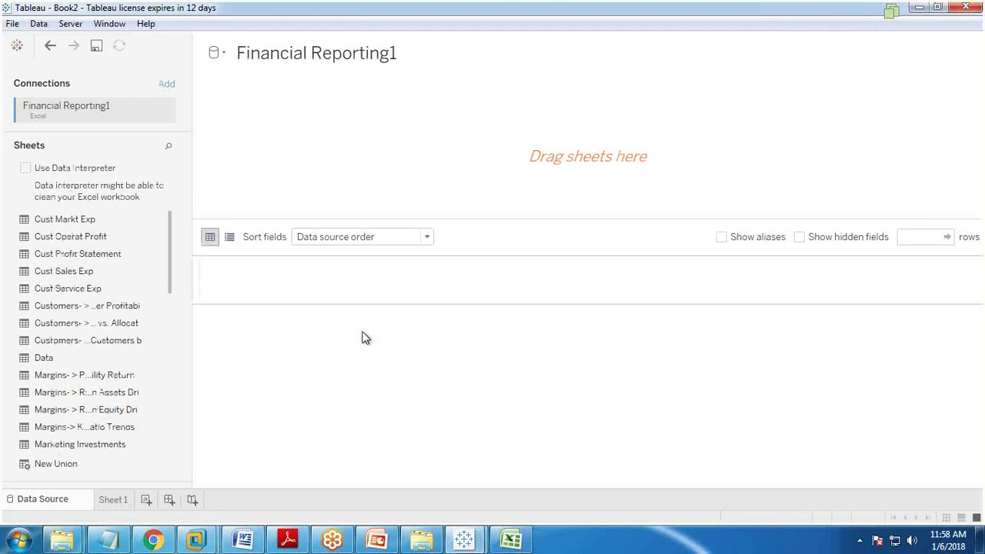
Step: Add the Product-Market data sheet to the data source and open the Sheet 1 worksheet
{"action": "left_click_drag", "start_coordinate": [170, 265], "coordinate": [174, 350]}
{"action": "left_click_drag", "start_coordinate": [86, 323], "coordinate": [278, 139]}
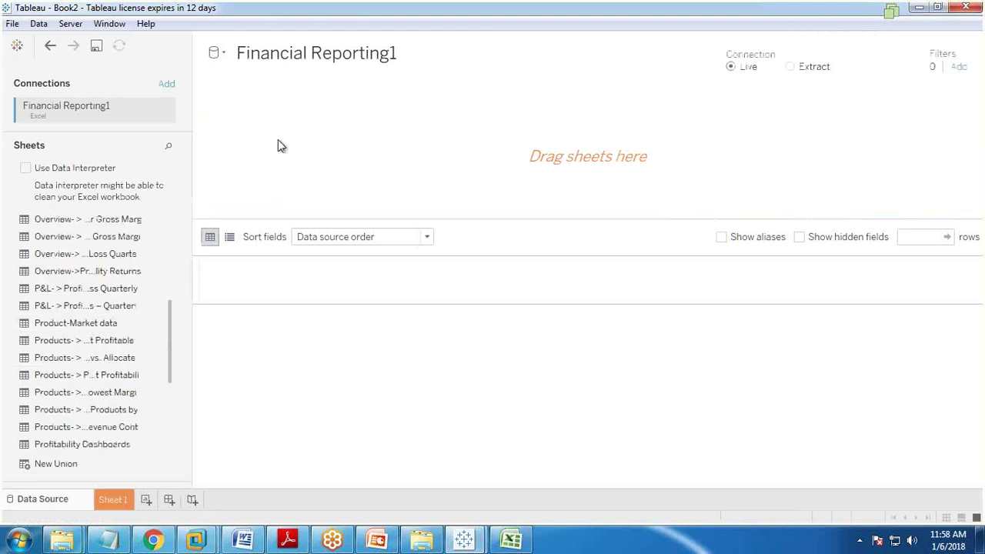
{"action": "left_click", "coordinate": [111, 500]}
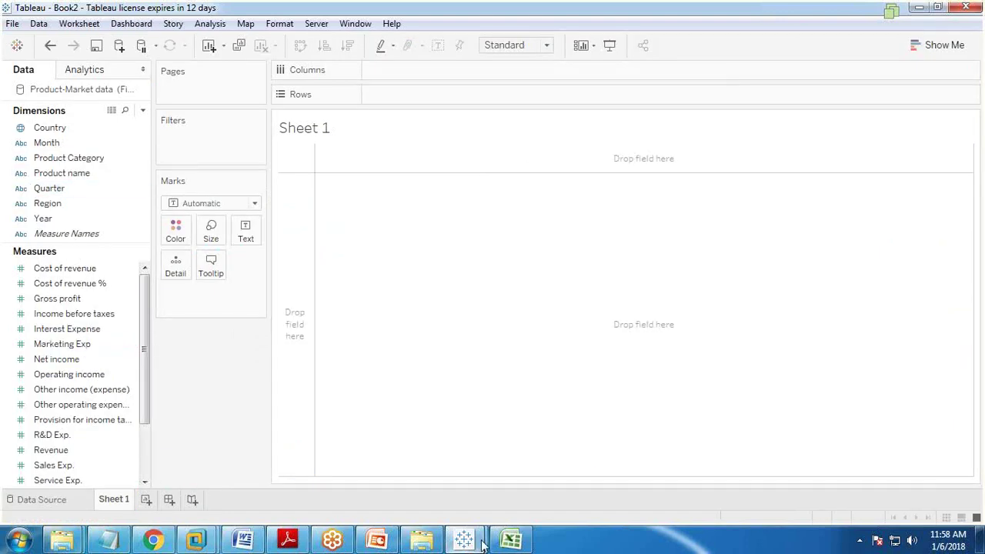
Step: Switch to Excel, review Product Profitability by Product Category from the dashboards index, and return to Tableau
{"action": "left_click", "coordinate": [510, 540]}
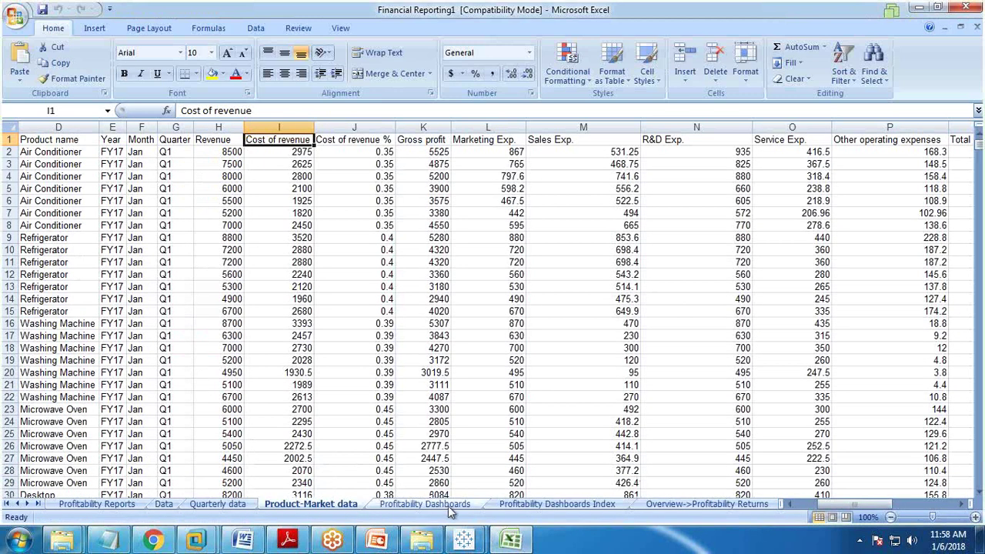
{"action": "left_click", "coordinate": [529, 504]}
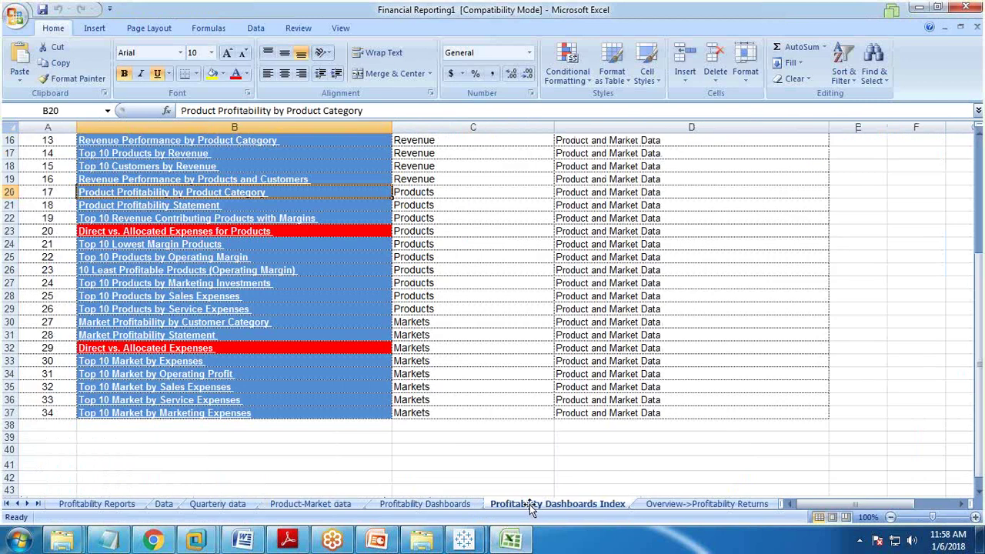
{"action": "left_click", "coordinate": [183, 192]}
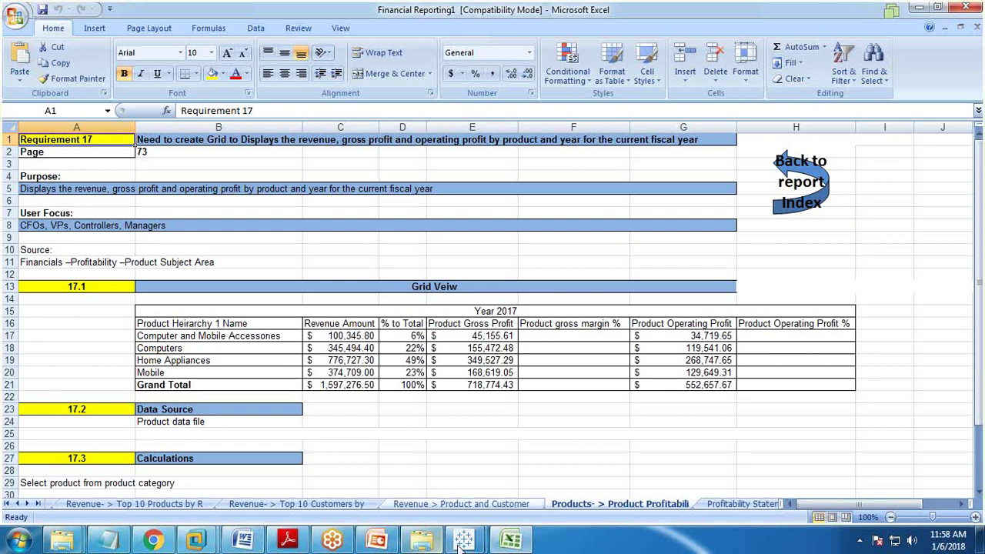
{"action": "mouse_move", "coordinate": [463, 540]}
{"action": "left_click", "coordinate": [492, 475]}
Step: Build a text table with Product Category as rows, Year as columns and Revenue as the displayed values
{"action": "left_click_drag", "start_coordinate": [71, 159], "coordinate": [406, 92]}
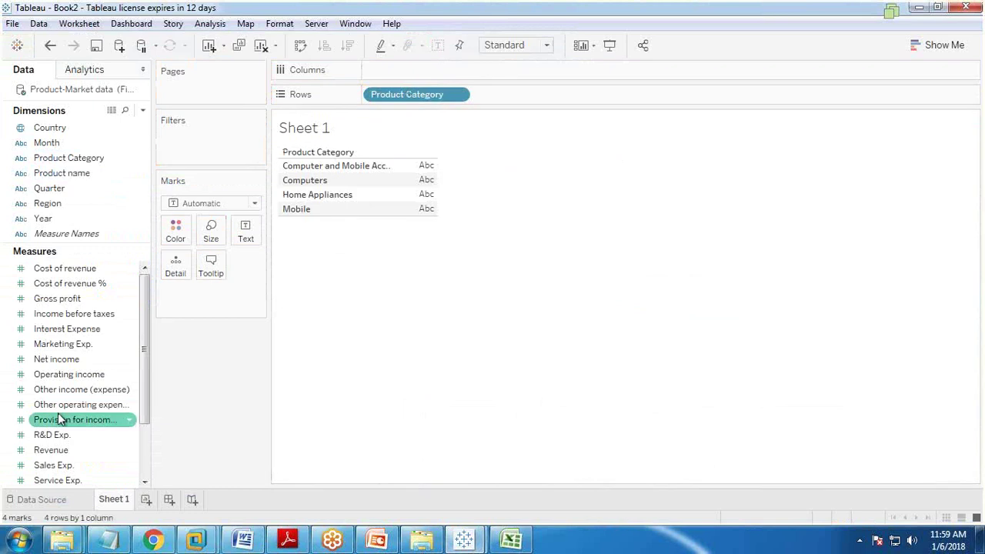
{"action": "left_click_drag", "start_coordinate": [45, 218], "coordinate": [397, 74]}
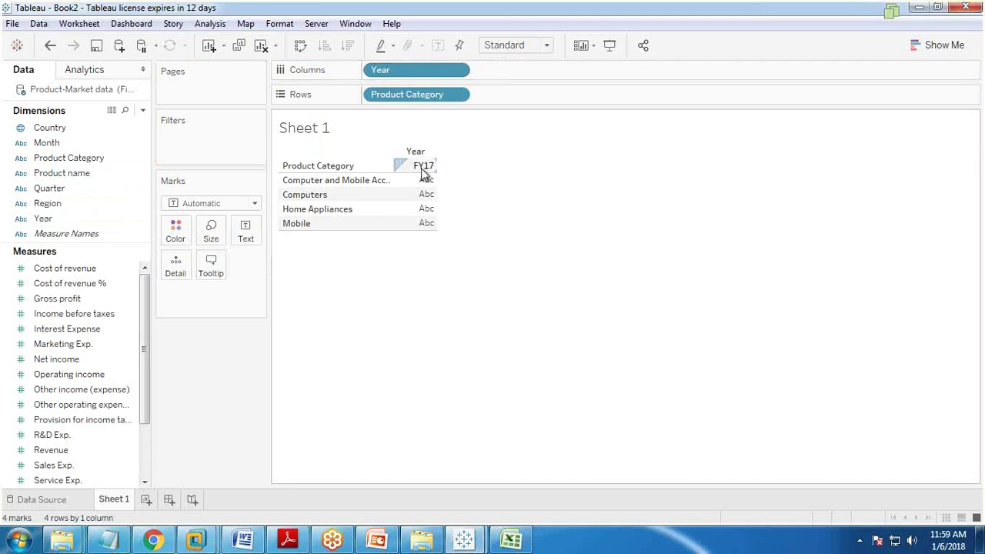
{"action": "left_click_drag", "start_coordinate": [61, 451], "coordinate": [415, 191]}
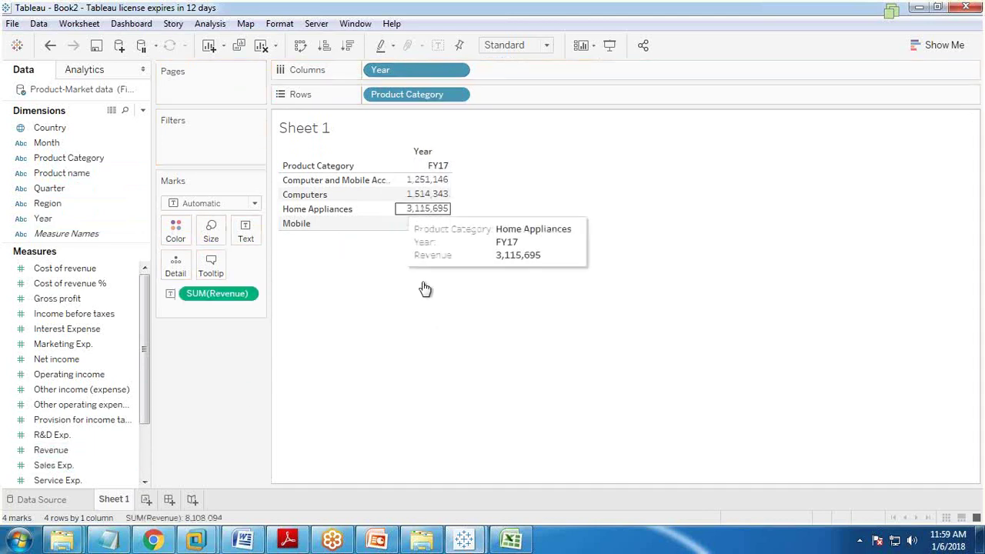
Step: Format the SUM(Revenue) numbers as Currency (Custom) with 0 decimal places
{"action": "right_click", "coordinate": [205, 297]}
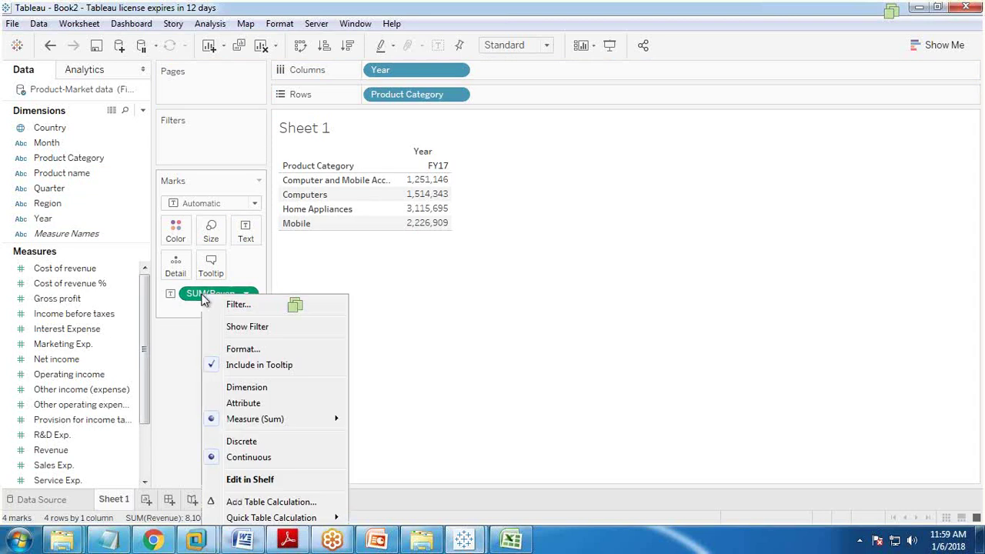
{"action": "left_click", "coordinate": [243, 347]}
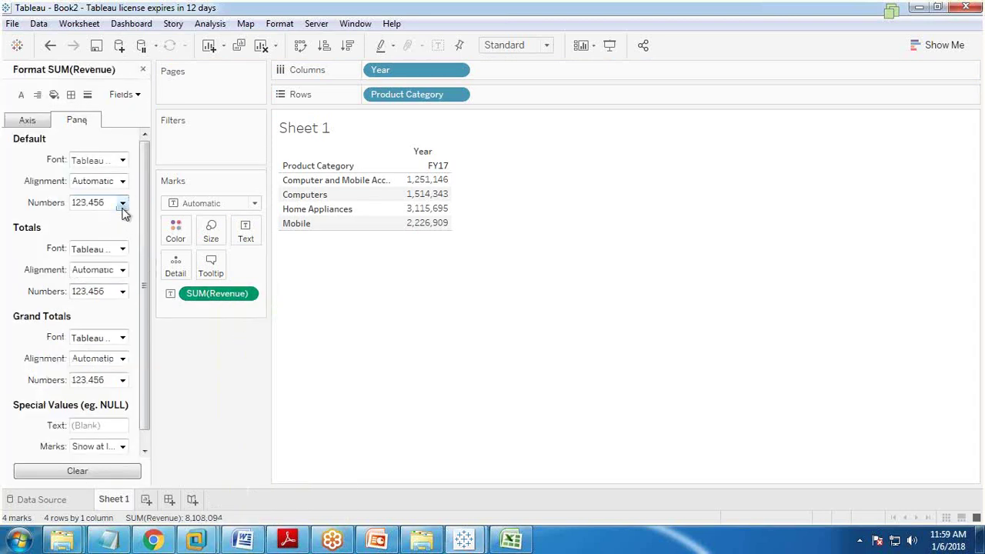
{"action": "left_click", "coordinate": [122, 204]}
{"action": "left_click", "coordinate": [184, 269]}
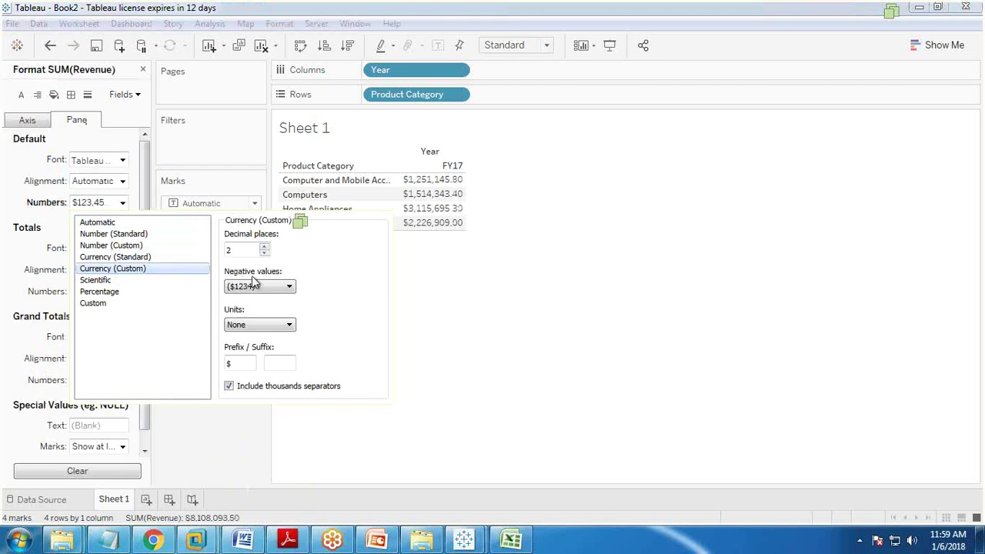
{"action": "left_click", "coordinate": [265, 253]}
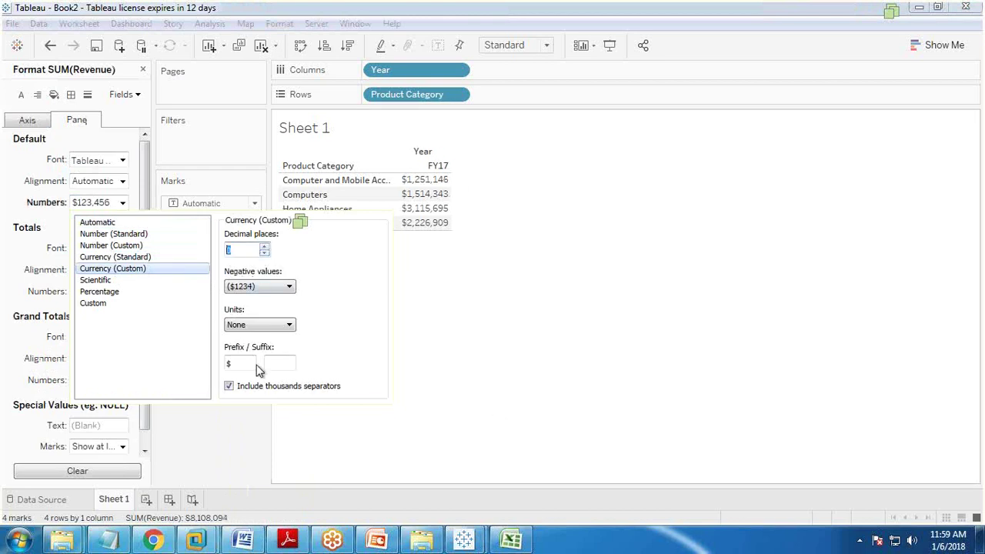
{"action": "left_click", "coordinate": [461, 355]}
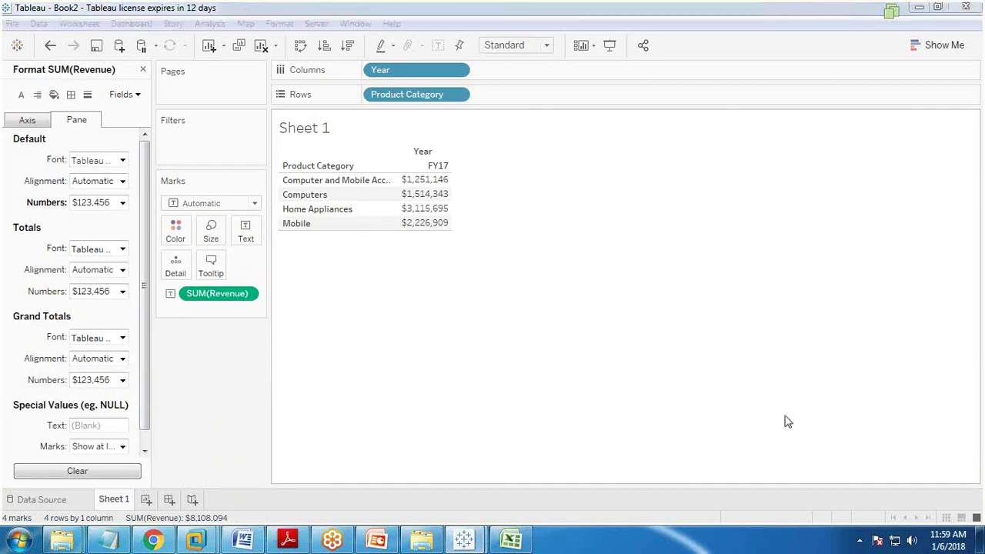
Step: Check the Product Profitability requirement grid in Excel, return to Tableau and close the revenue formatting options
{"action": "left_click", "coordinate": [511, 539]}
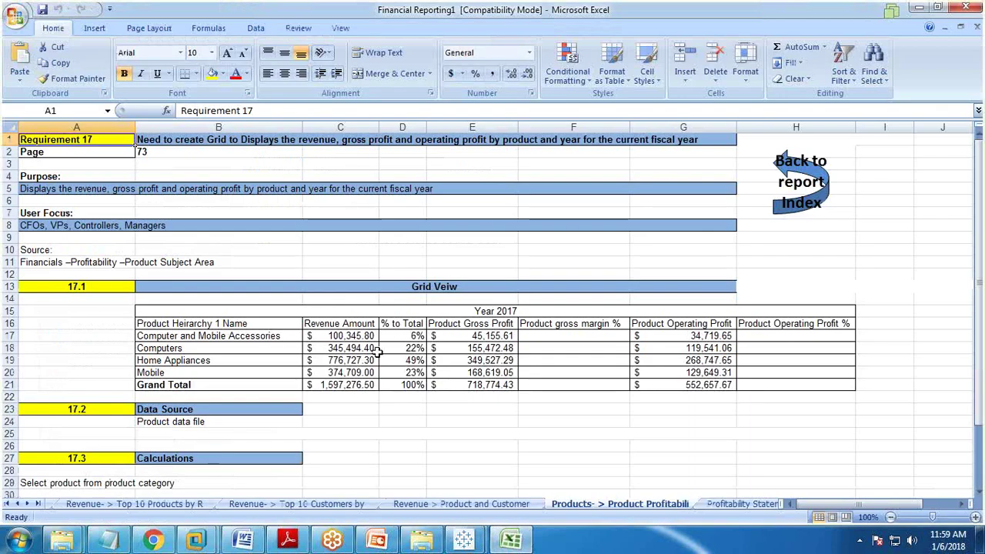
{"action": "key", "text": "alt+Tab"}
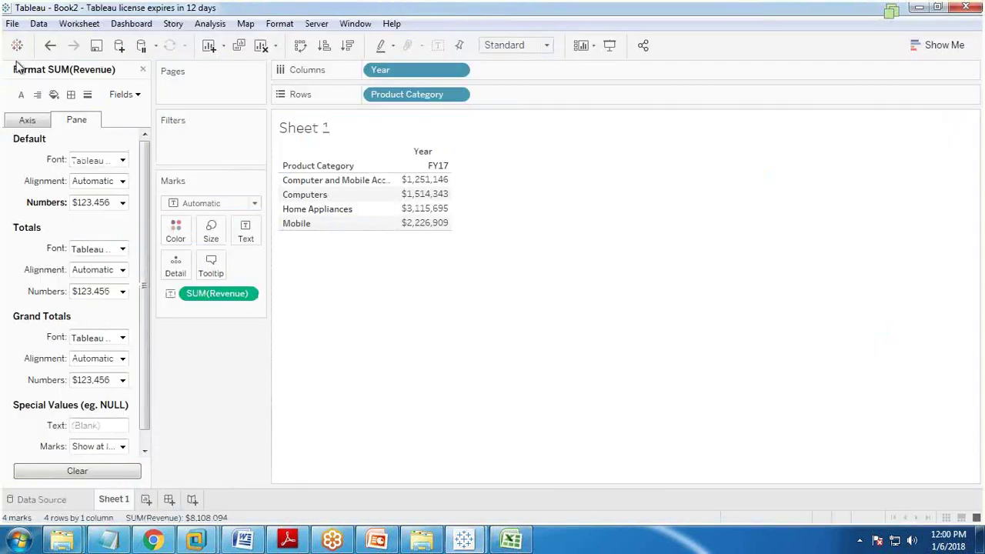
{"action": "left_click", "coordinate": [142, 69]}
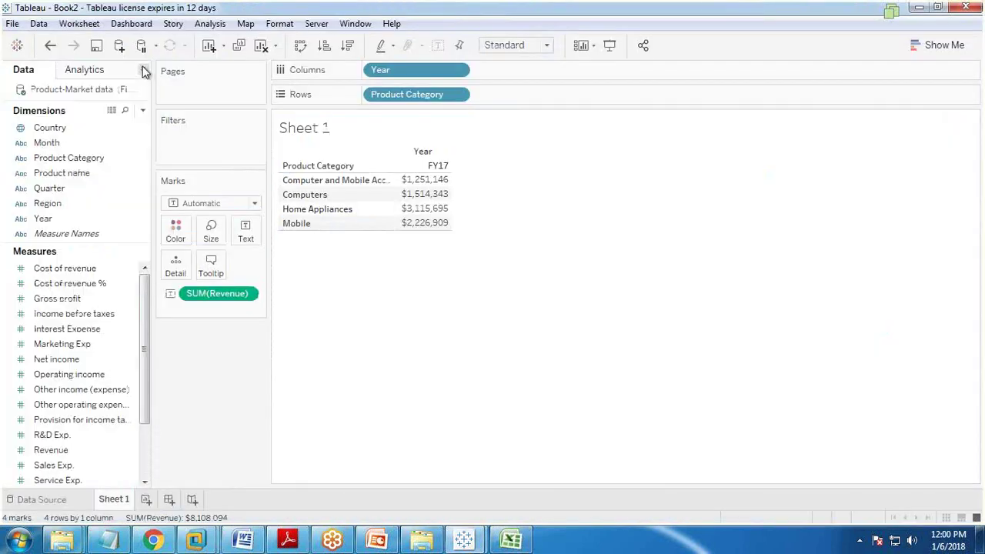
Step: Add a Percent of Total table calculation to SUM(Revenue), computed using Table (down)
{"action": "right_click", "coordinate": [213, 299]}
{"action": "left_click", "coordinate": [483, 419]}
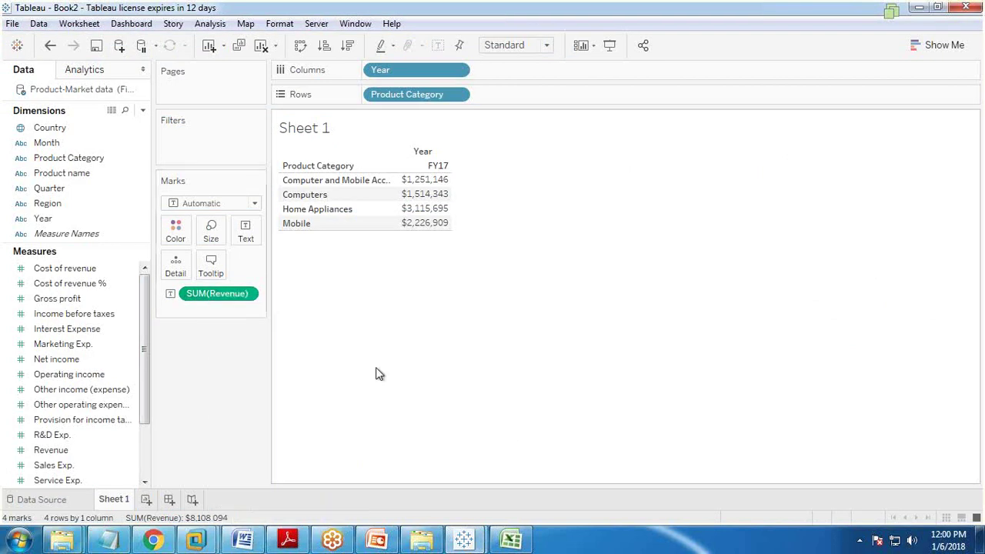
{"action": "right_click", "coordinate": [208, 293]}
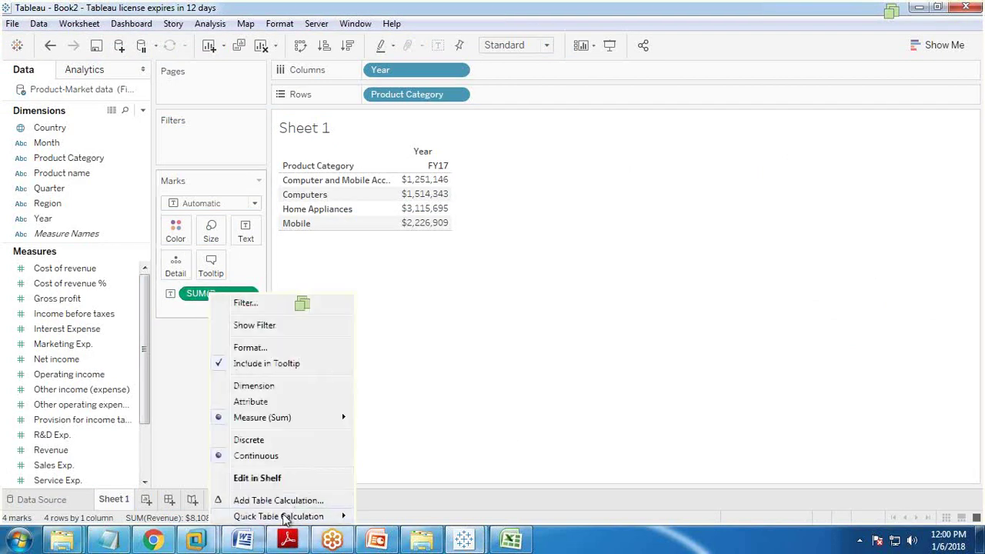
{"action": "key", "text": "Escape"}
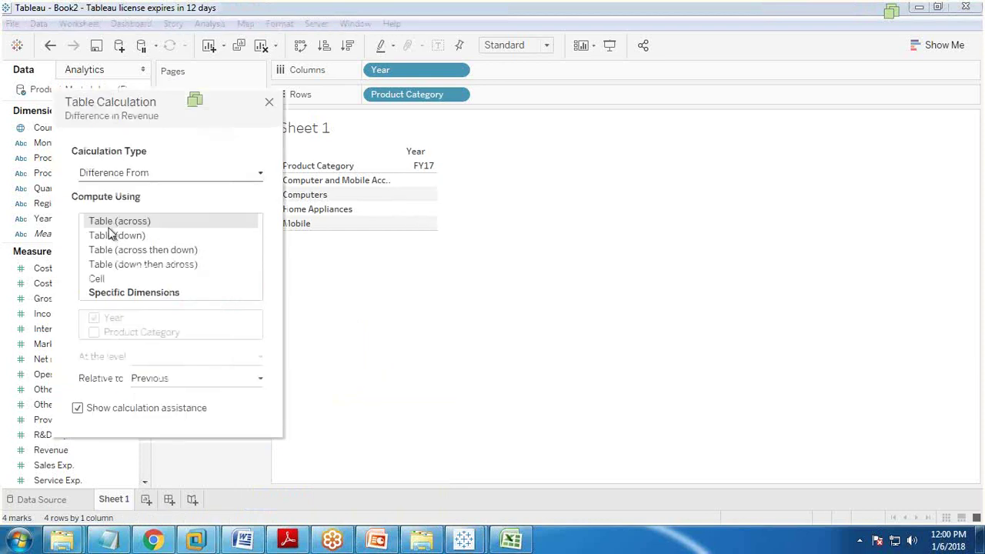
{"action": "left_click", "coordinate": [126, 174]}
{"action": "left_click", "coordinate": [123, 229]}
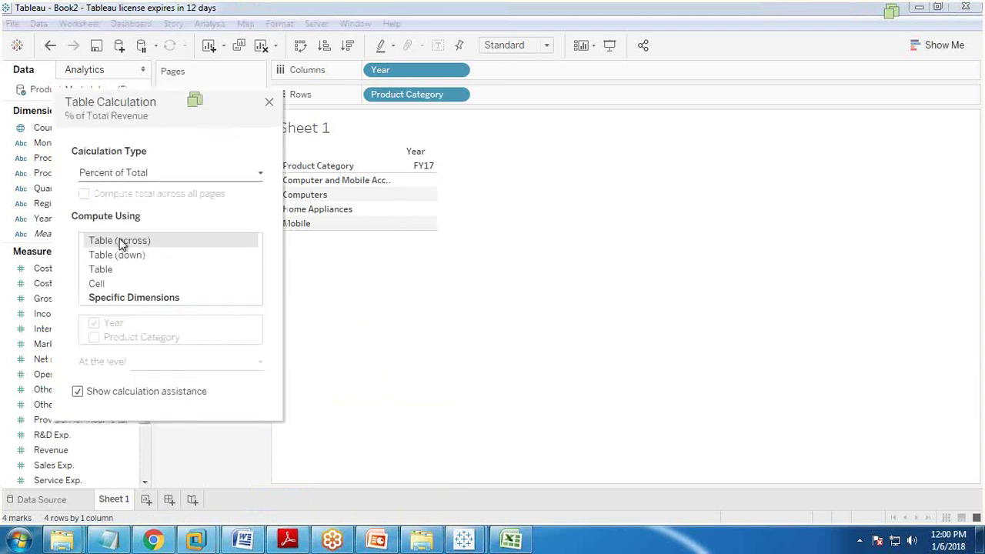
{"action": "left_click", "coordinate": [117, 256]}
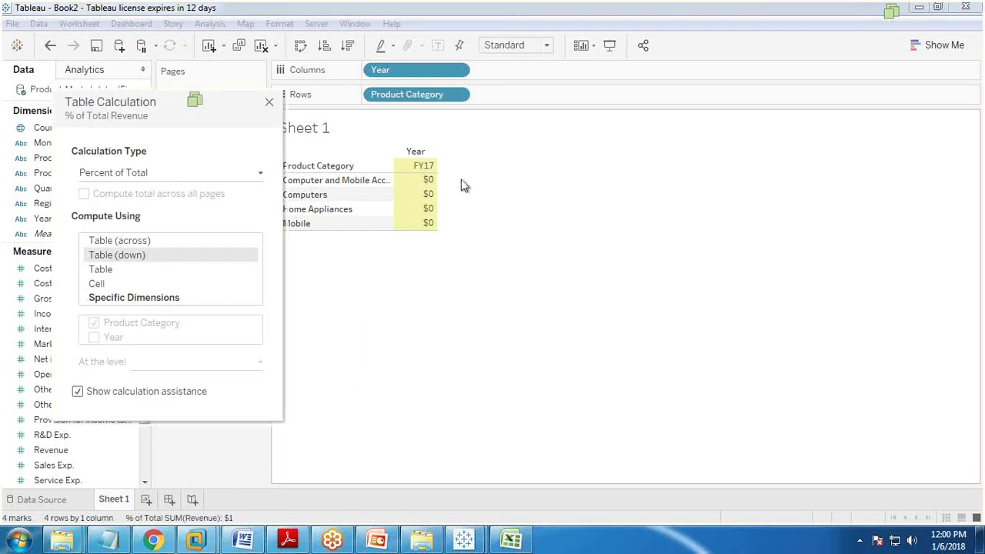
{"action": "left_click", "coordinate": [788, 424]}
Step: Format the percent-of-total revenue numbers as Percentage with 0 decimal places
{"action": "mouse_move", "coordinate": [425, 182]}
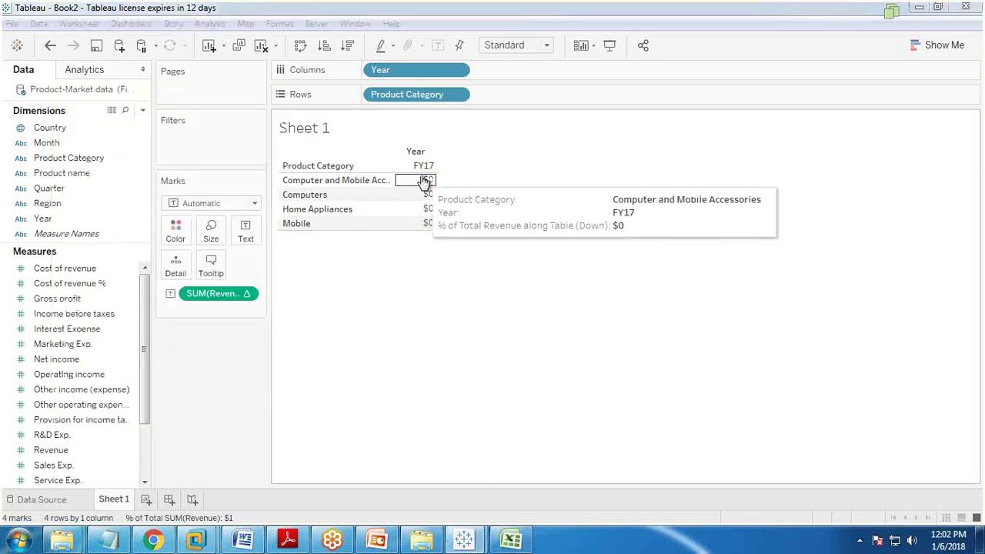
{"action": "right_click", "coordinate": [215, 297]}
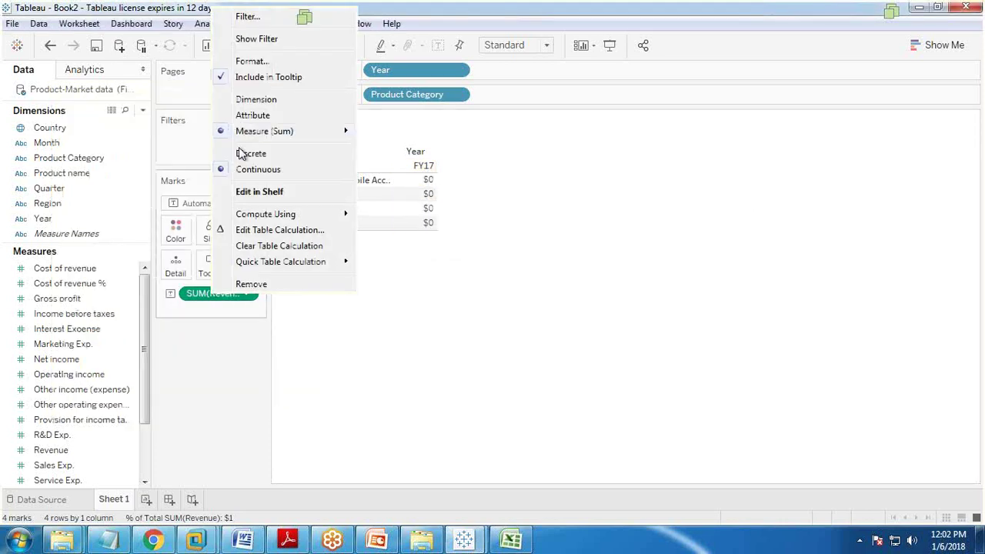
{"action": "left_click", "coordinate": [248, 61]}
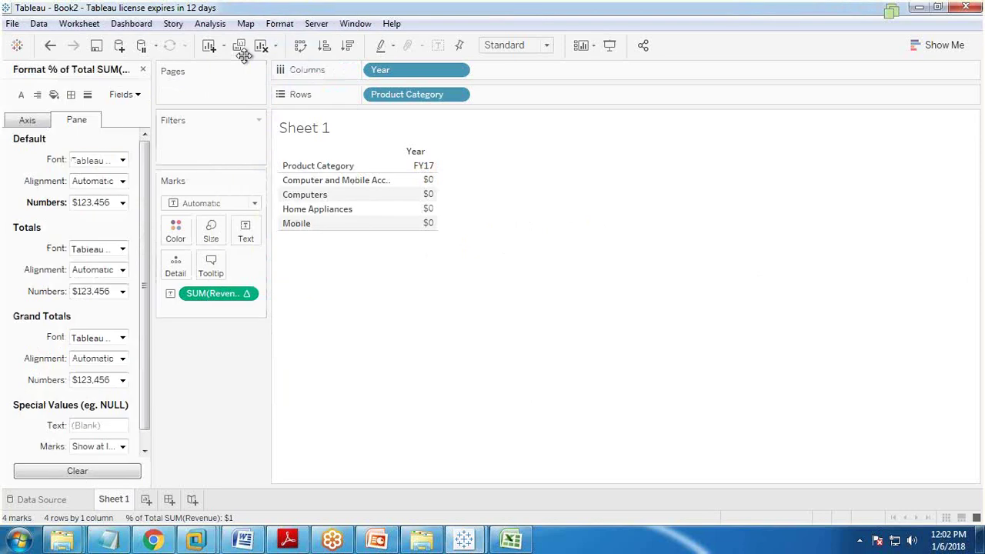
{"action": "left_click", "coordinate": [121, 202]}
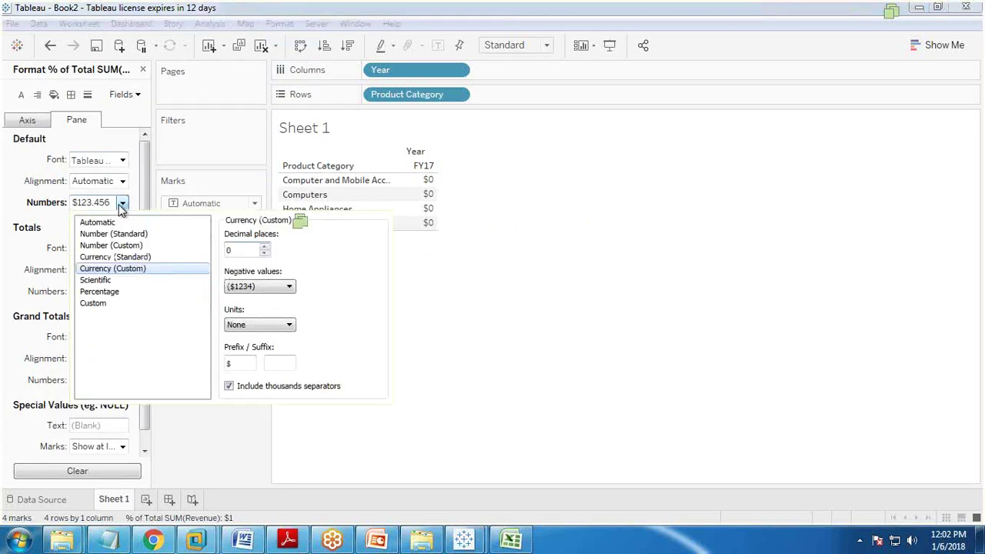
{"action": "left_click", "coordinate": [108, 294]}
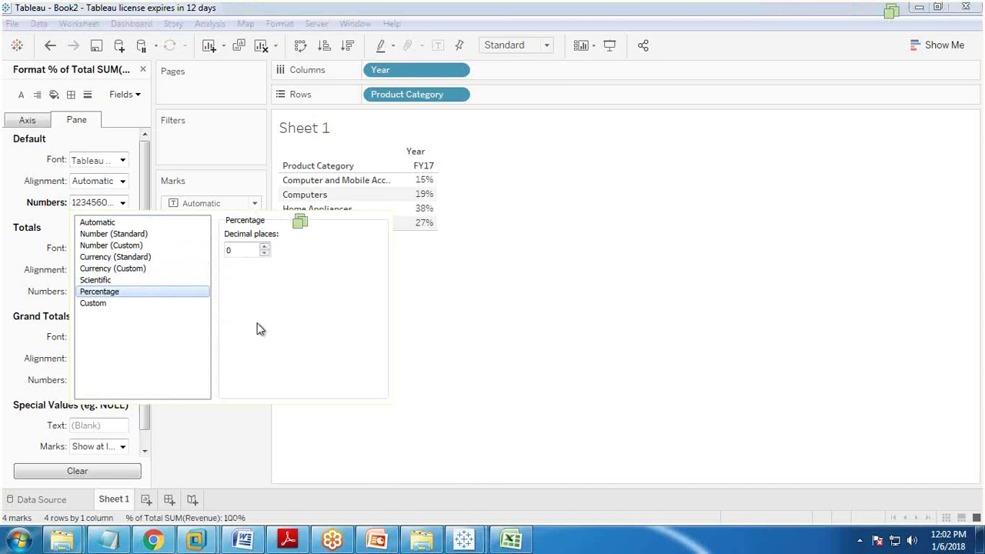
{"action": "left_click", "coordinate": [417, 207]}
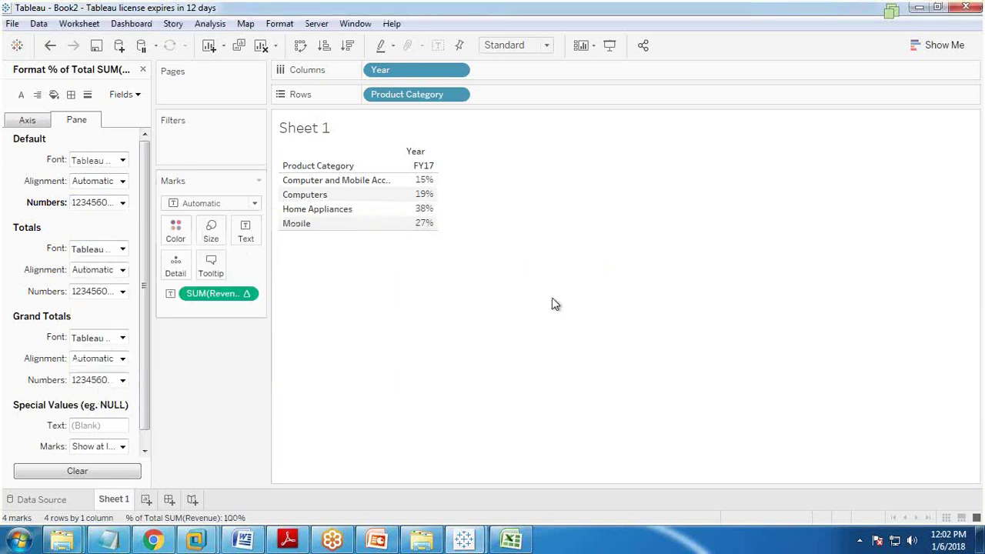
{"action": "left_click", "coordinate": [457, 288]}
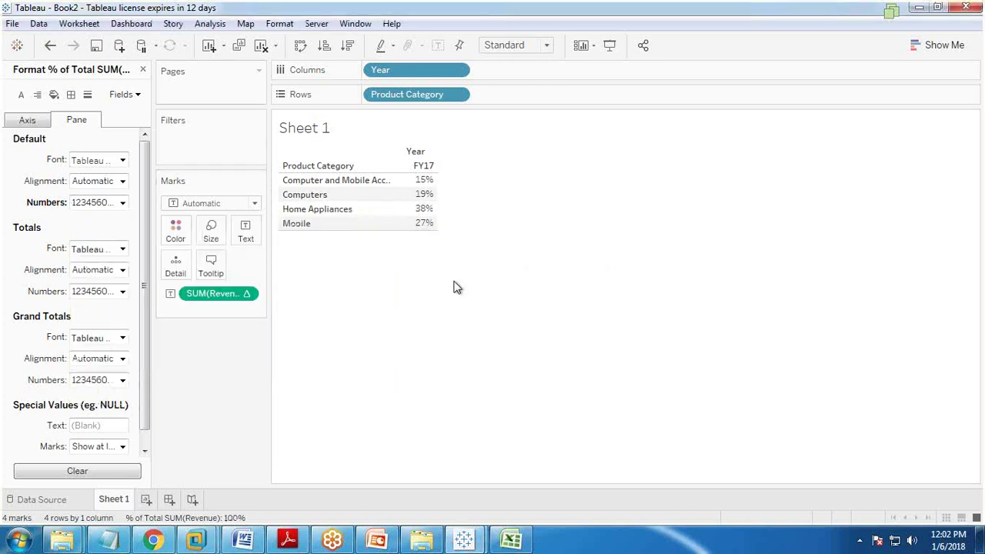
Step: Close the number formatting options and show column grand totals for the product category table
{"action": "left_click", "coordinate": [142, 71]}
{"action": "left_click", "coordinate": [210, 23]}
{"action": "mouse_move", "coordinate": [230, 150]}
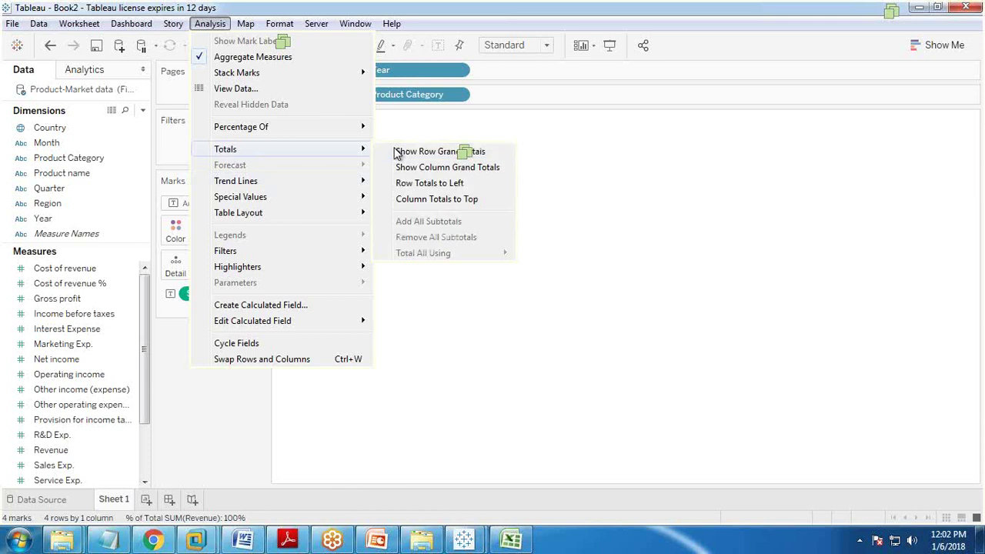
{"action": "left_click", "coordinate": [416, 168]}
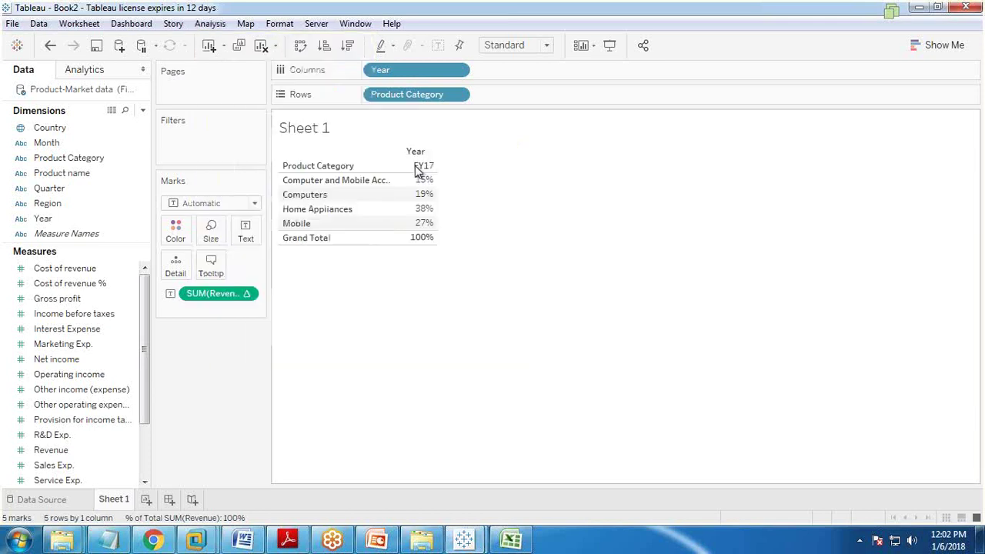
{"action": "left_click", "coordinate": [75, 420]}
{"action": "left_click_drag", "start_coordinate": [51, 449], "coordinate": [494, 70]}
{"action": "left_click", "coordinate": [50, 45]}
Step: Add Revenue to the table as a second measure, move Measure Names to Columns and place plain SUM(Revenue) before the percent-of-total one
{"action": "left_click_drag", "start_coordinate": [51, 450], "coordinate": [421, 190]}
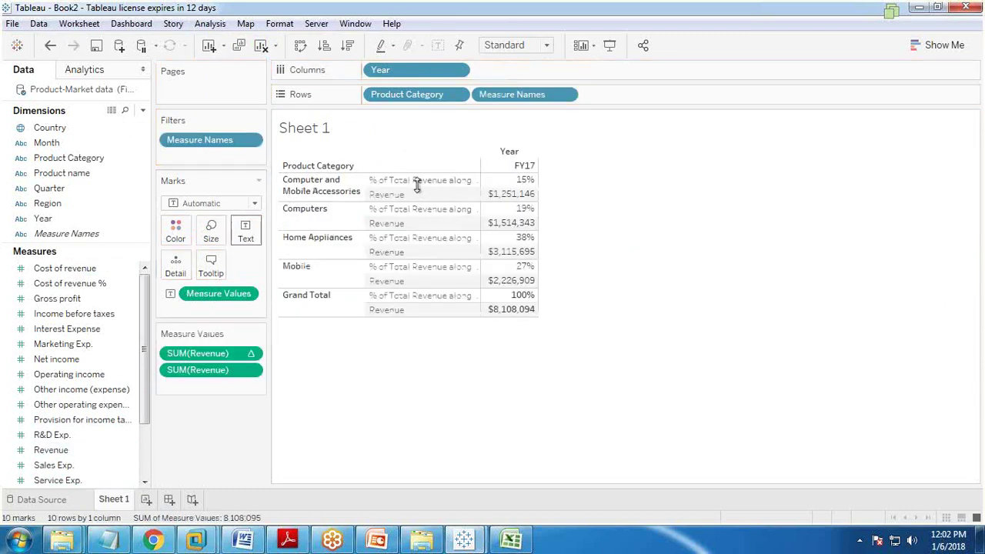
{"action": "left_click_drag", "start_coordinate": [496, 95], "coordinate": [496, 70]}
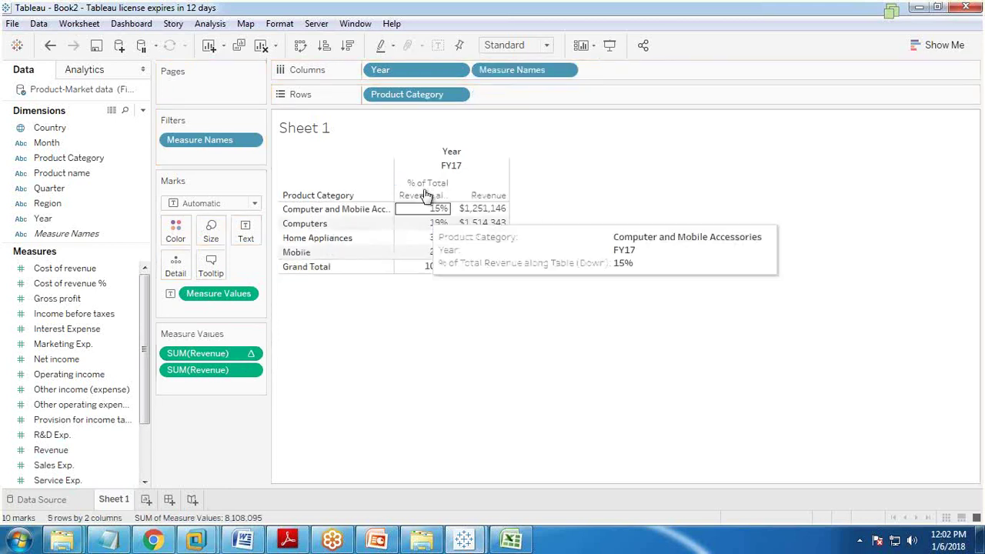
{"action": "left_click_drag", "start_coordinate": [201, 368], "coordinate": [201, 344]}
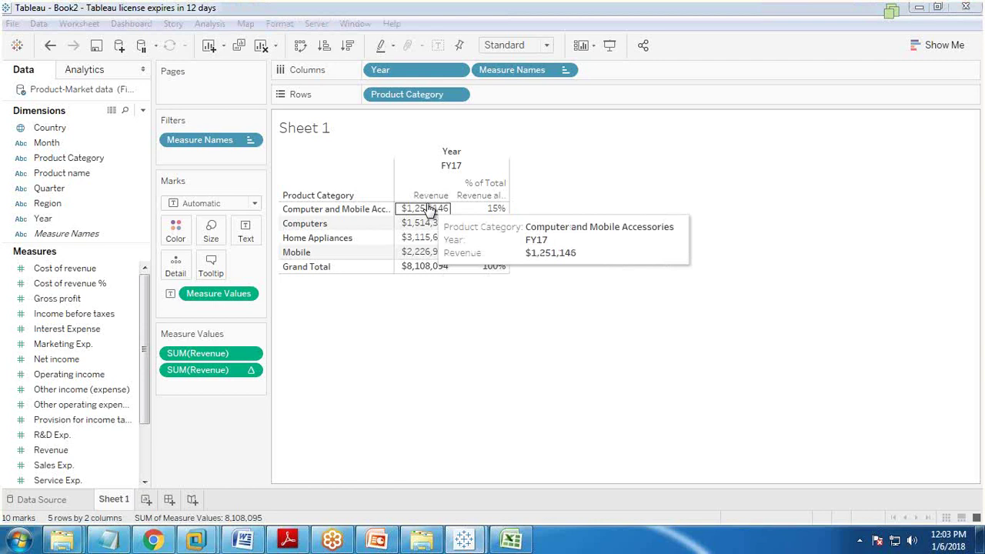
{"action": "left_click", "coordinate": [470, 450]}
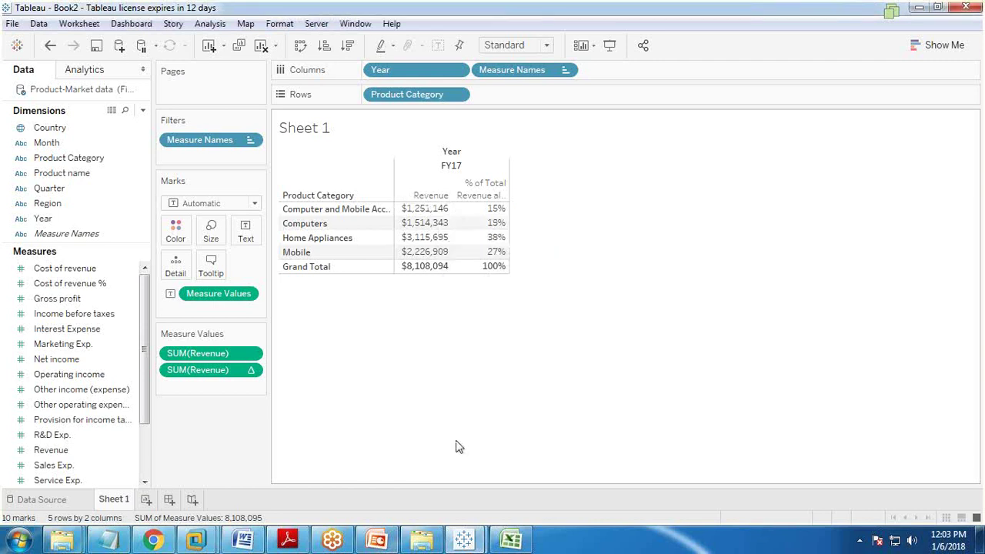
Step: Check the requirement grid in Excel, return to Tableau and add Gross profit after the percent-of-total revenue in Measure Values
{"action": "left_click", "coordinate": [512, 541]}
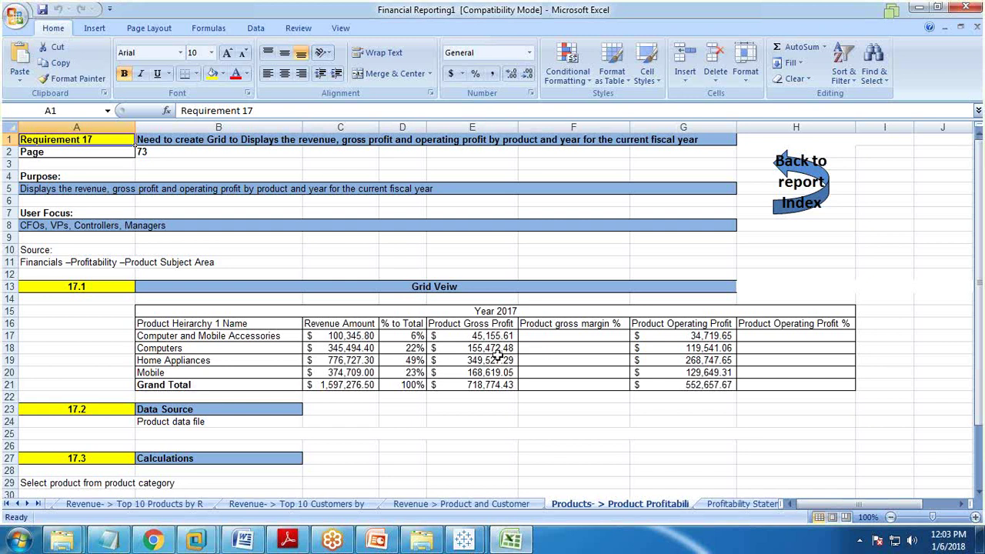
{"action": "key", "text": "alt+Tab"}
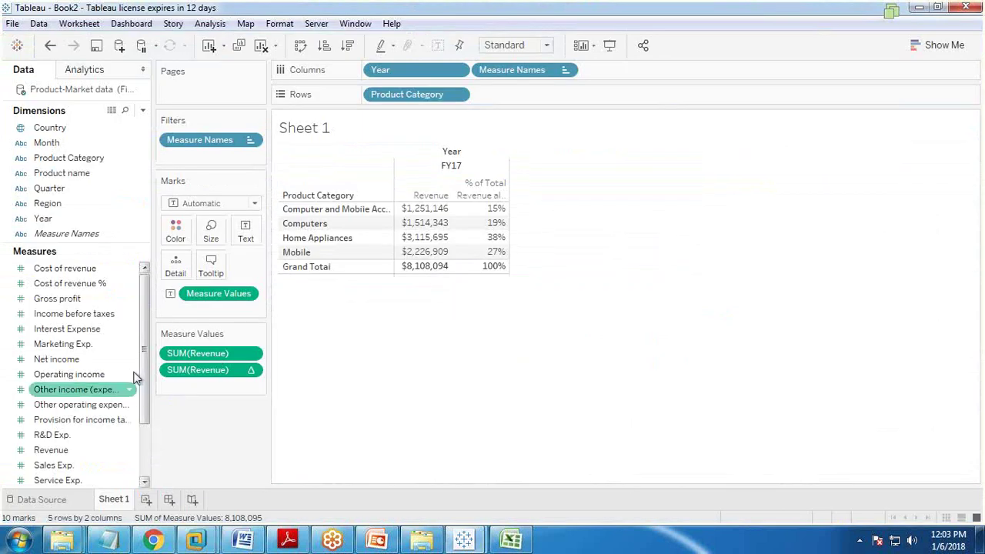
{"action": "left_click", "coordinate": [55, 302]}
{"action": "left_click_drag", "start_coordinate": [56, 303], "coordinate": [187, 382]}
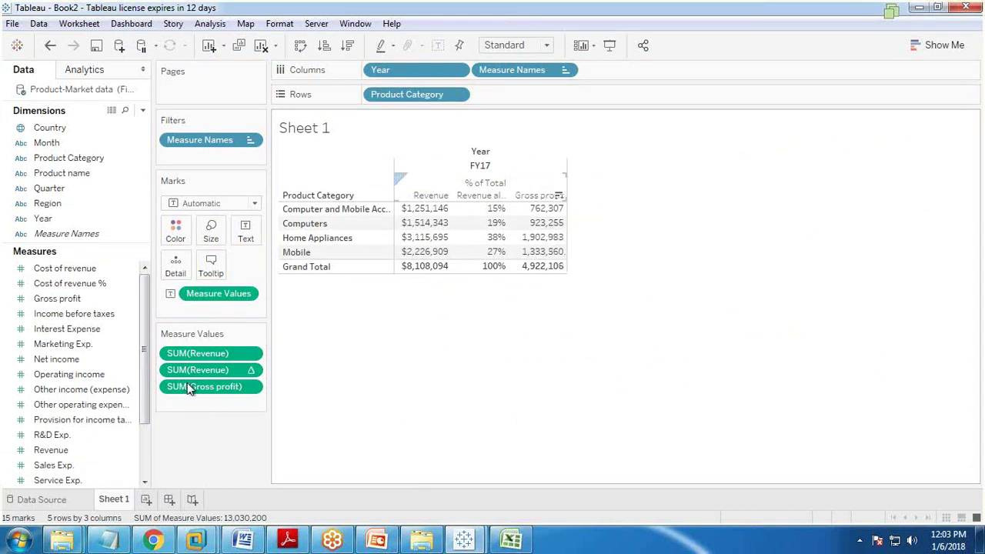
Step: Format the SUM(Gross profit) numbers as Currency (Custom) with 0 decimal places
{"action": "right_click", "coordinate": [199, 385]}
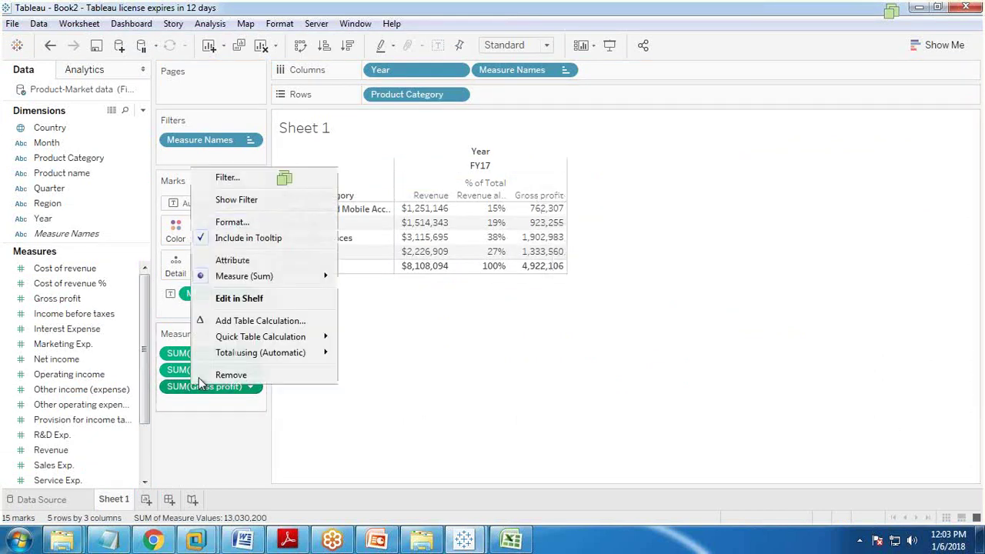
{"action": "left_click", "coordinate": [241, 237]}
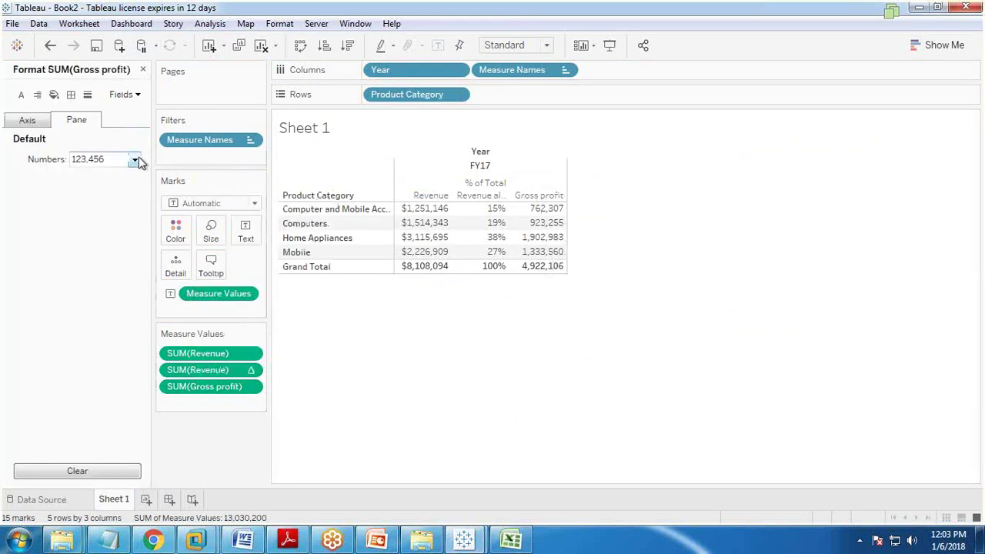
{"action": "left_click", "coordinate": [135, 158]}
{"action": "left_click", "coordinate": [189, 227]}
{"action": "left_click", "coordinate": [261, 210]}
{"action": "left_click", "coordinate": [261, 210]}
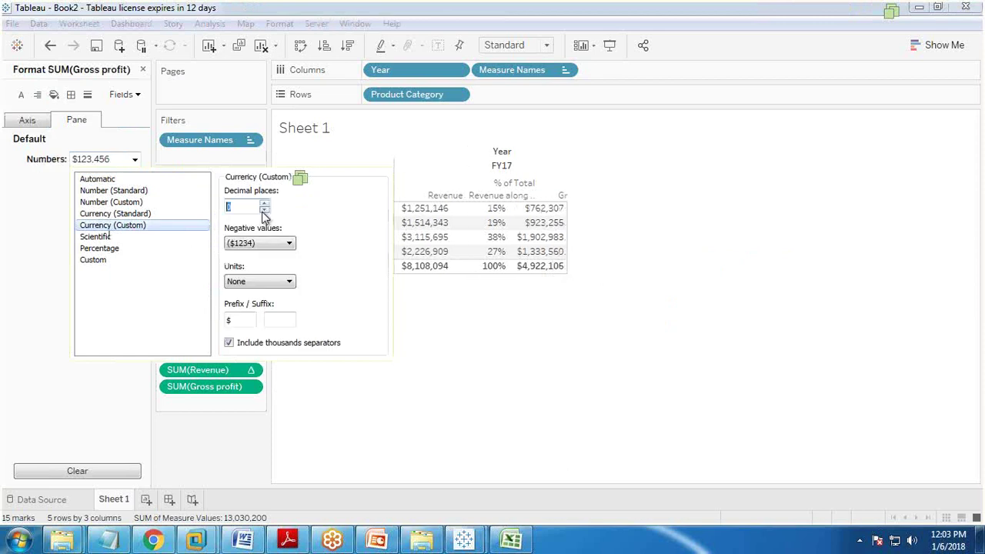
{"action": "left_click", "coordinate": [493, 402]}
Step: Check the gross margin column in the Excel requirement grid, return to Tableau and close the gross profit formatting options
{"action": "mouse_move", "coordinate": [533, 275]}
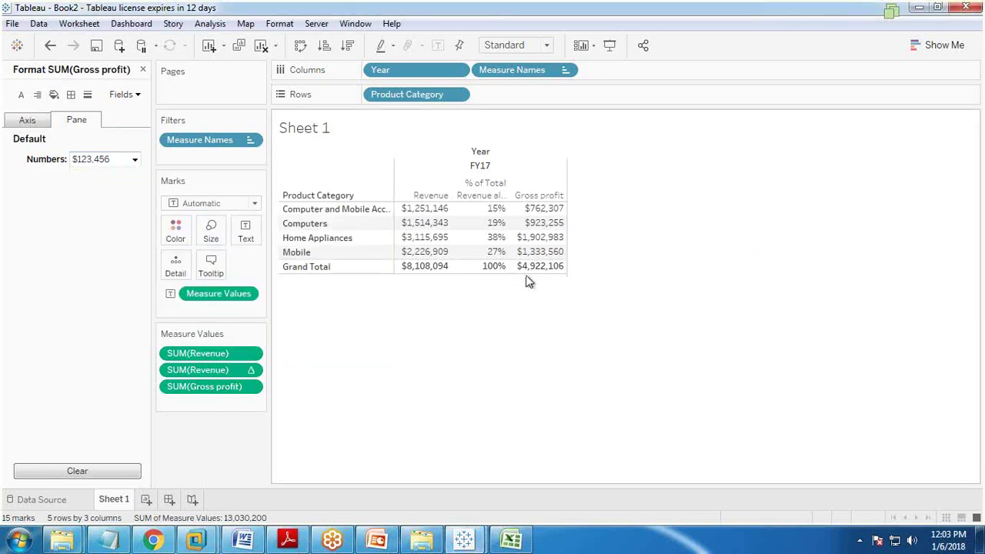
{"action": "left_click", "coordinate": [511, 540]}
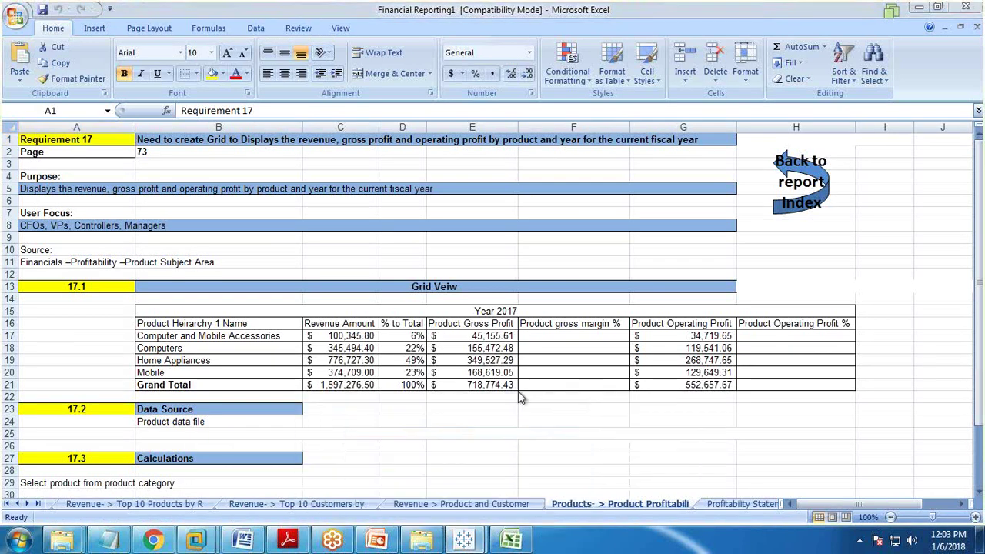
{"action": "key", "text": "alt+Tab"}
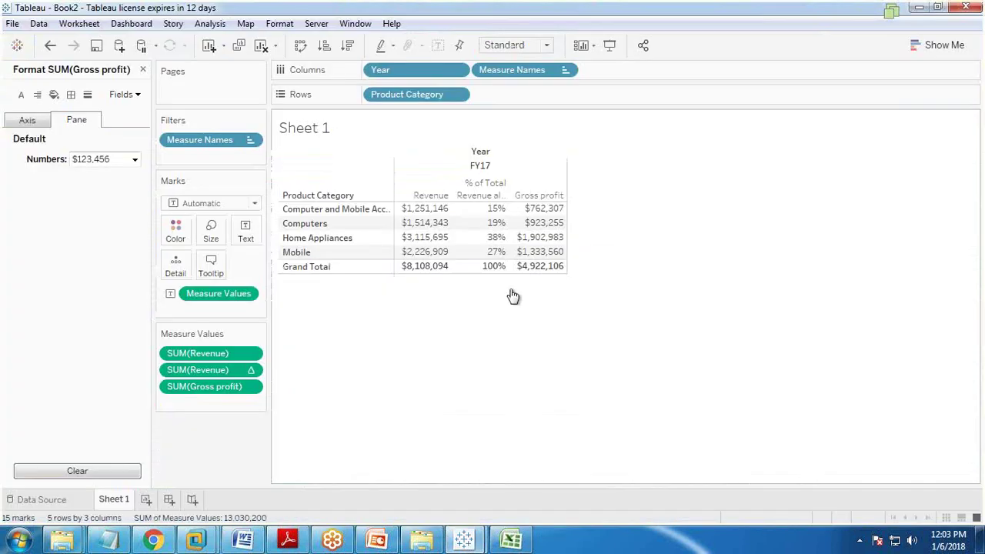
{"action": "left_click", "coordinate": [142, 69]}
{"action": "mouse_move", "coordinate": [431, 269]}
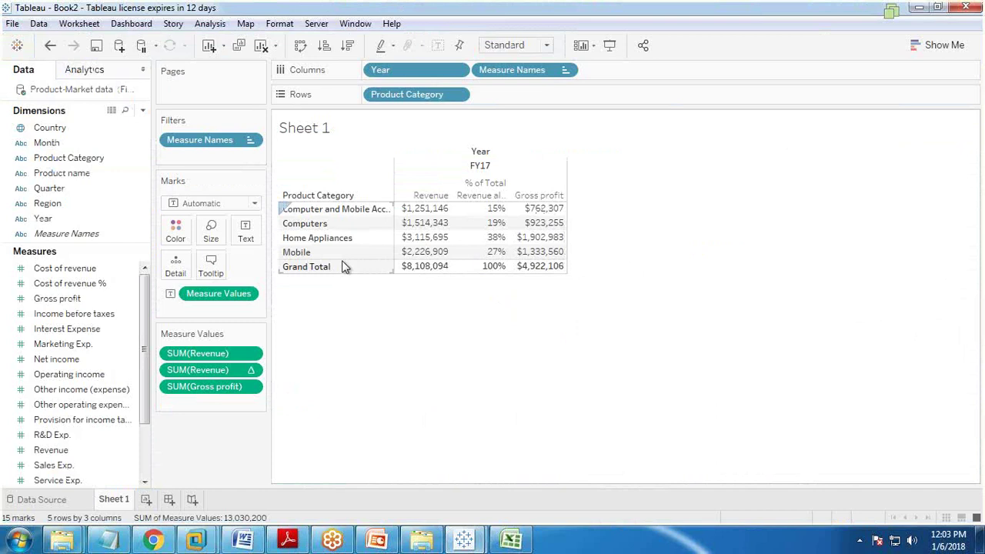
Step: Start a calculated field named Product Gross Margin %
{"action": "left_click", "coordinate": [143, 110]}
{"action": "left_click", "coordinate": [59, 128]}
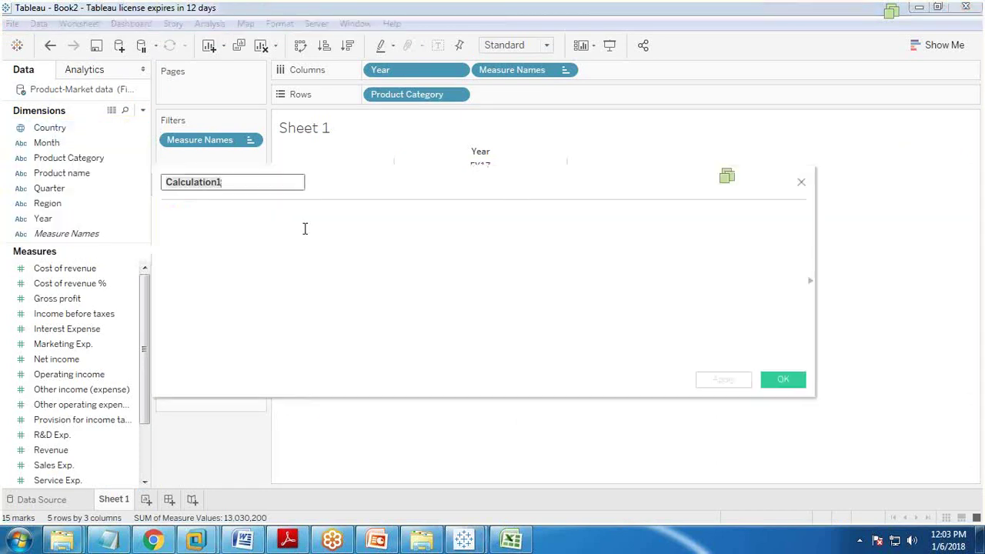
{"action": "type", "text": "Product Gross Margin %"}
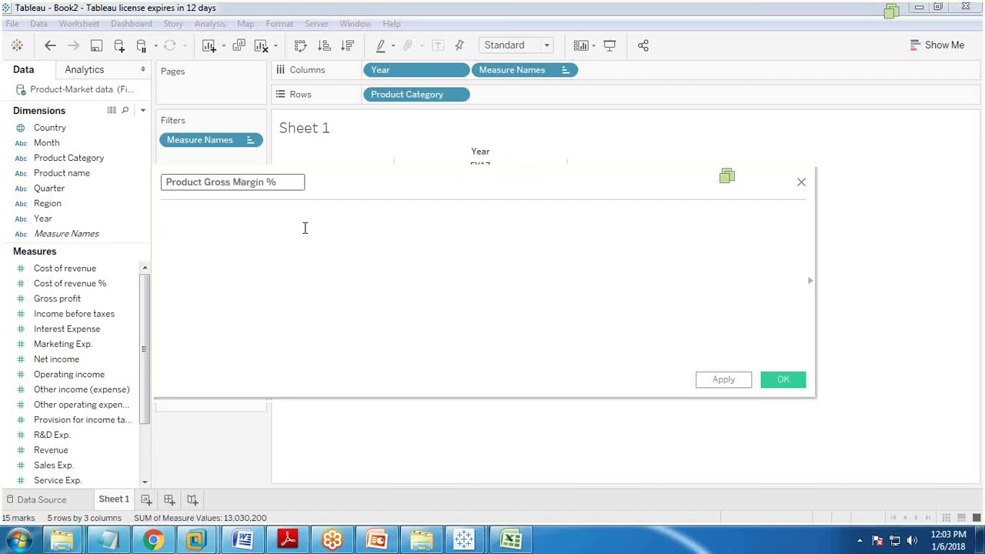
{"action": "left_click", "coordinate": [305, 227]}
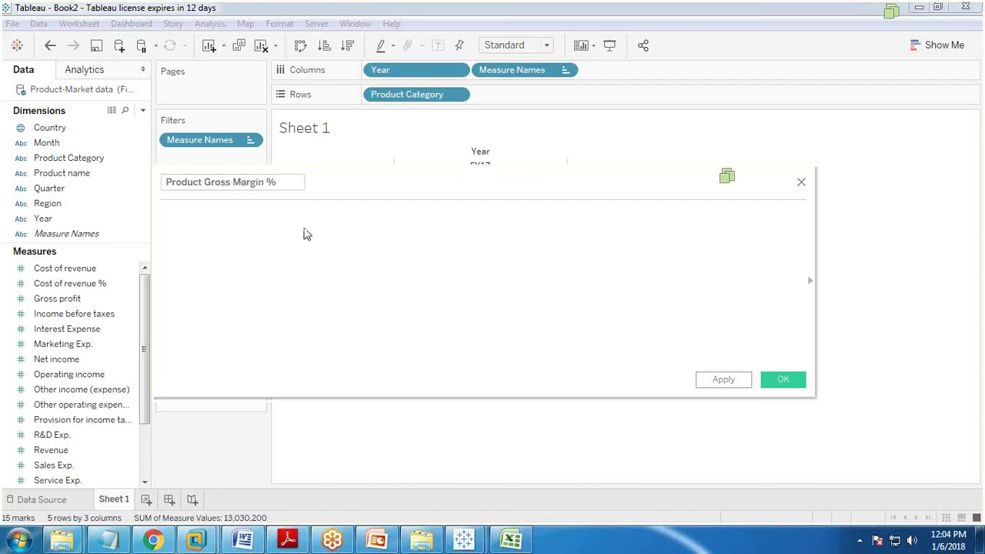
Step: Enter Sum([Gross profit])/ as the numerator of the margin formula and compare the revenue and gross profit columns in the table
{"action": "type", "text": "Sum(gr"}
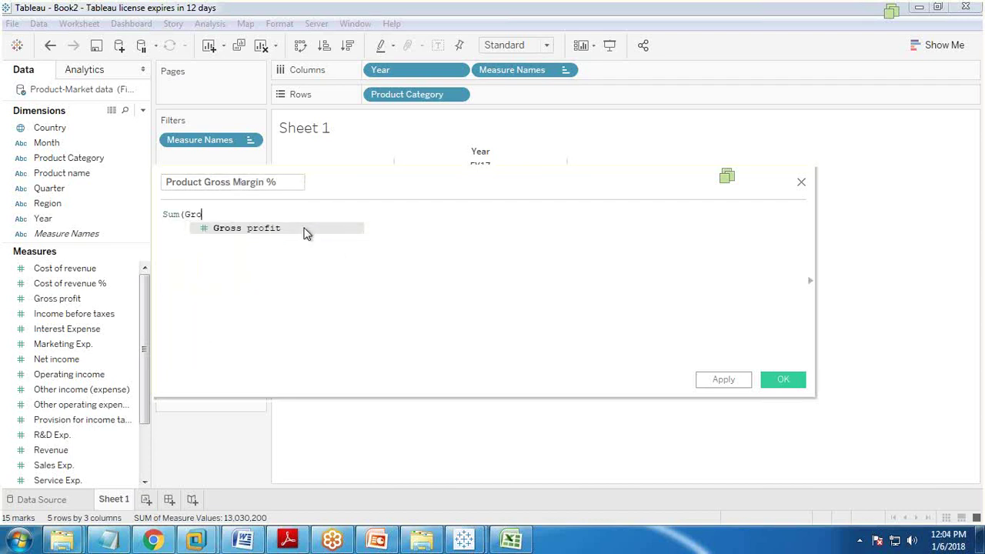
{"action": "key", "text": "Return"}
{"action": "type", "text": ")"}
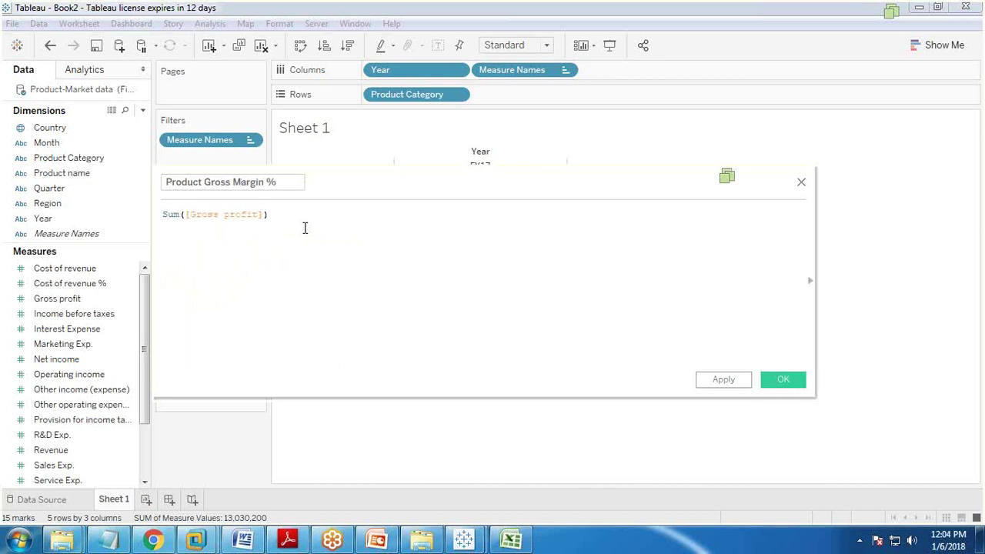
{"action": "left_click_drag", "start_coordinate": [328, 156], "coordinate": [408, 338]}
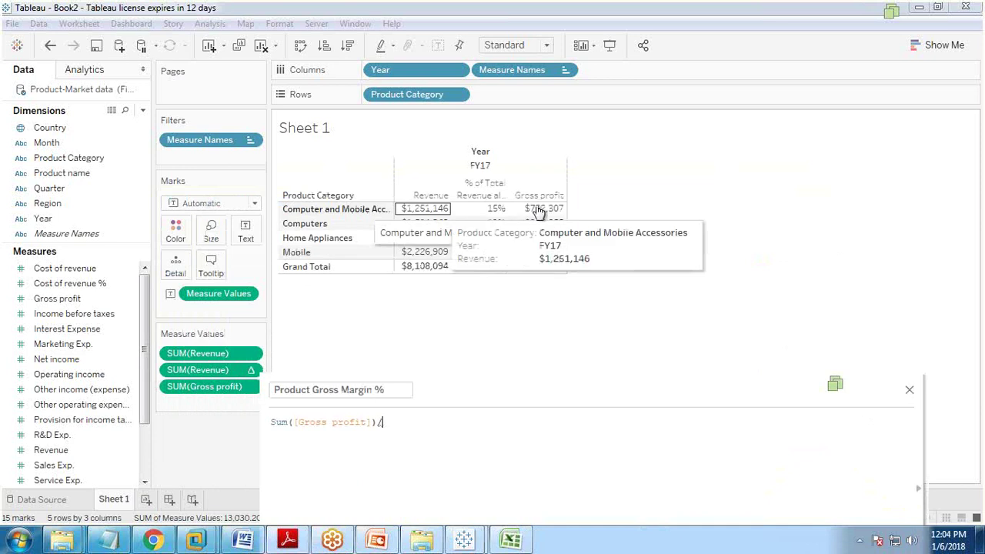
{"action": "mouse_move", "coordinate": [542, 209]}
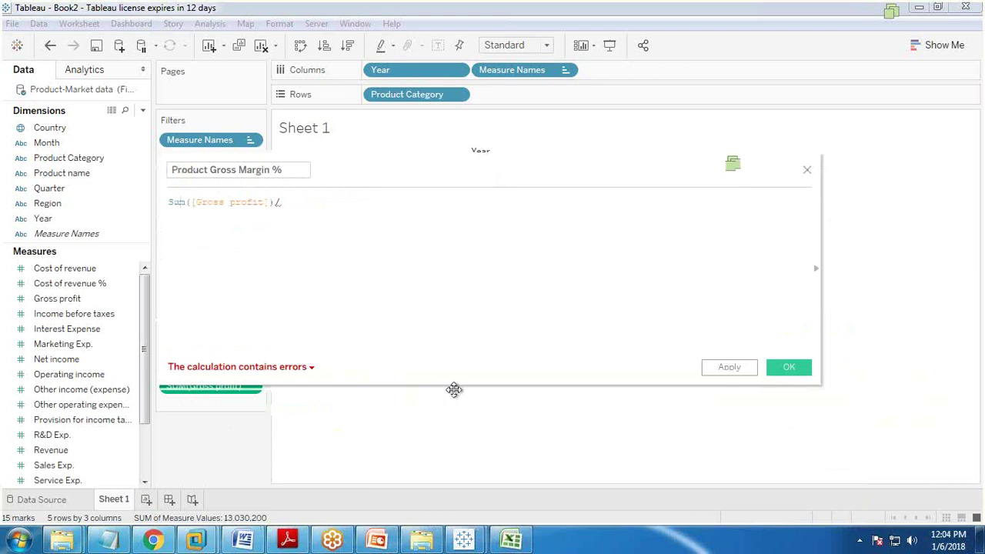
Step: Complete the margin formula with TOTAL(sum([Revenue])) as the denominator and save the calculated field
{"action": "type", "text": "Tot"}
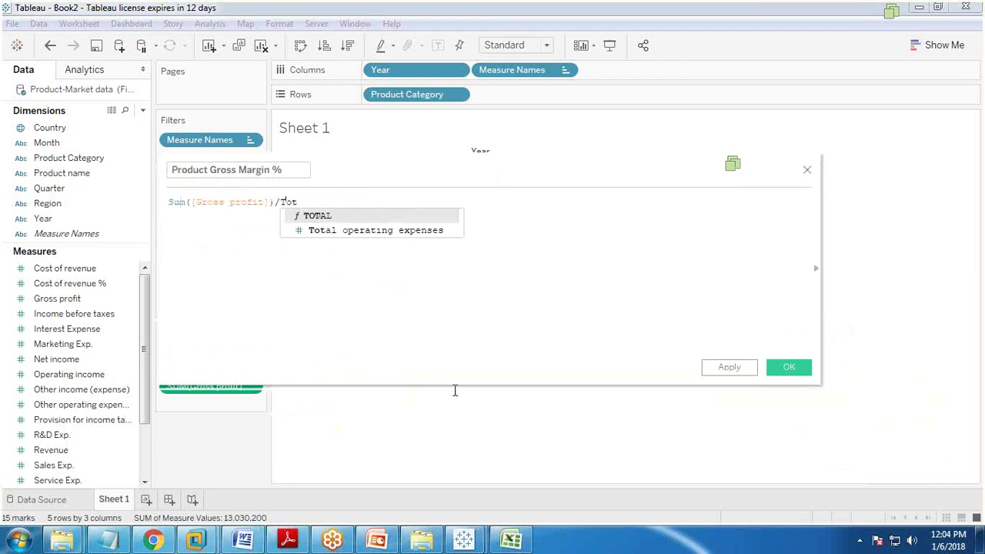
{"action": "key", "text": "Return"}
{"action": "type", "text": "sum("}
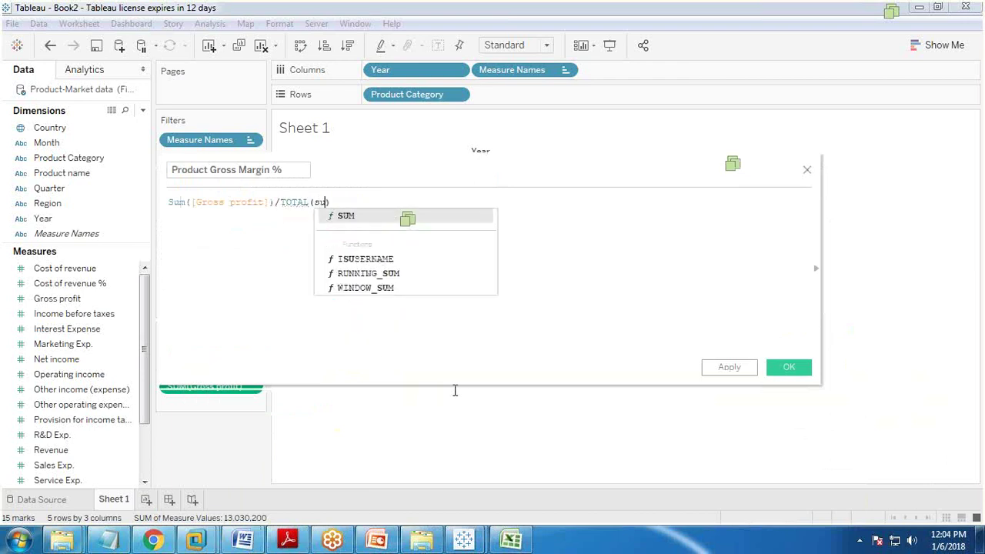
{"action": "type", "text": "reven"}
{"action": "key", "text": "Return"}
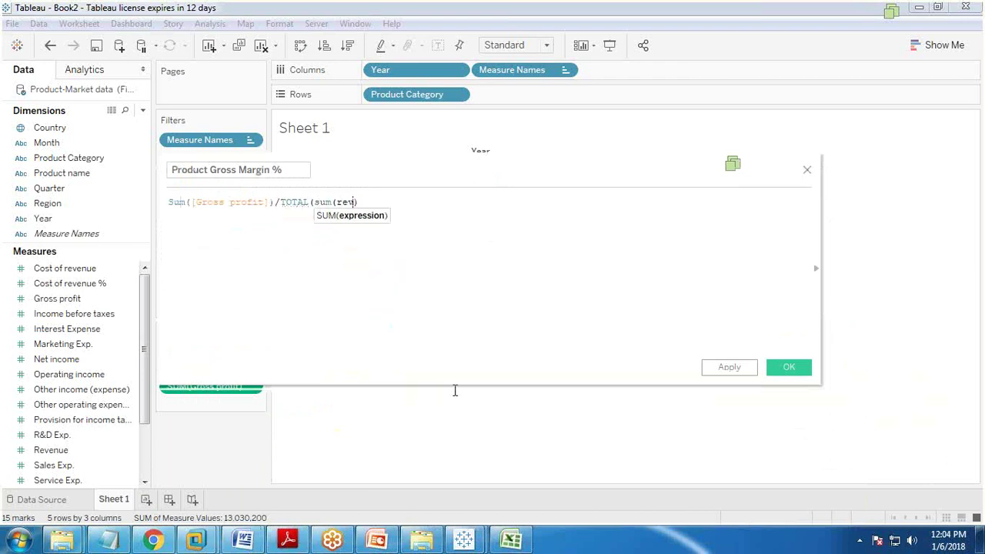
{"action": "type", "text": ")"}
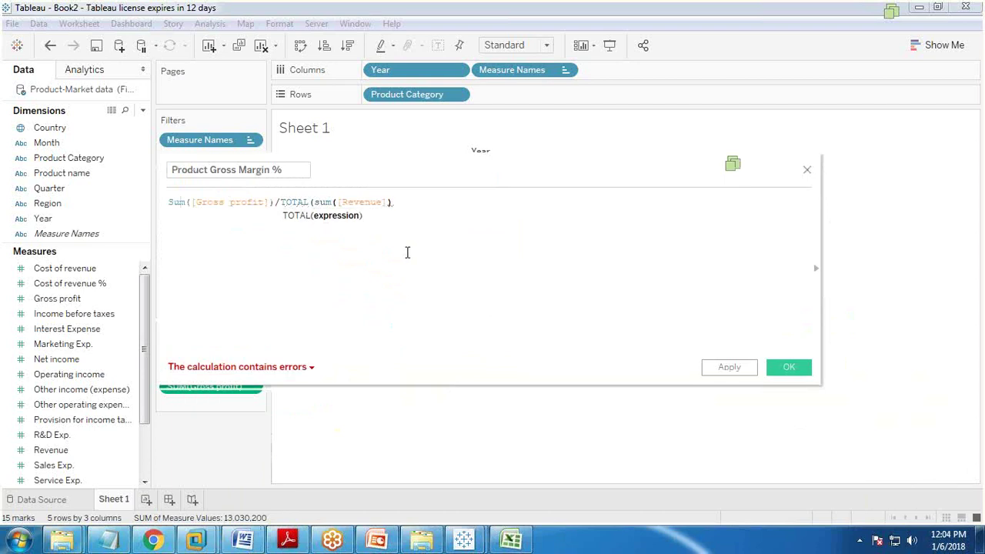
{"action": "left_click", "coordinate": [304, 370]}
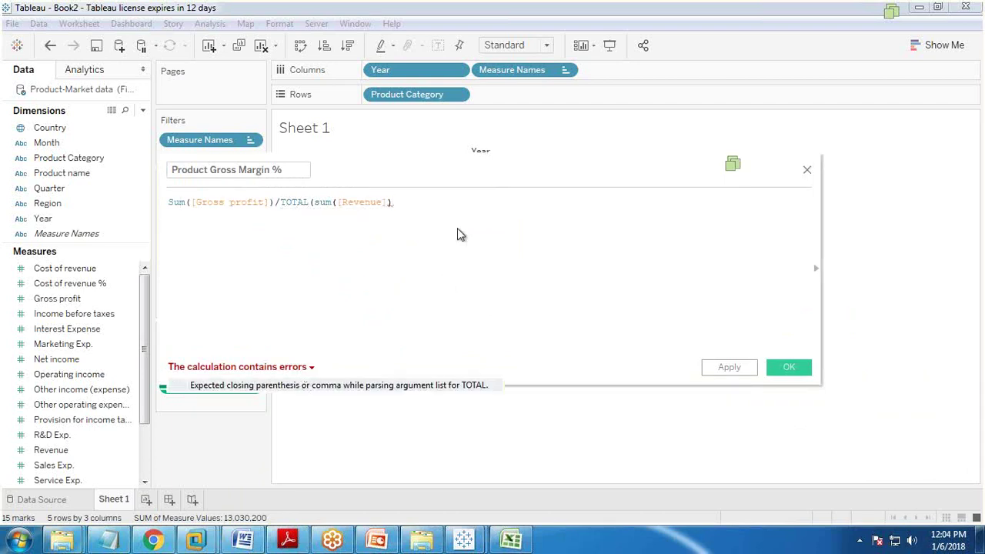
{"action": "left_click", "coordinate": [439, 207]}
{"action": "type", "text": ")"}
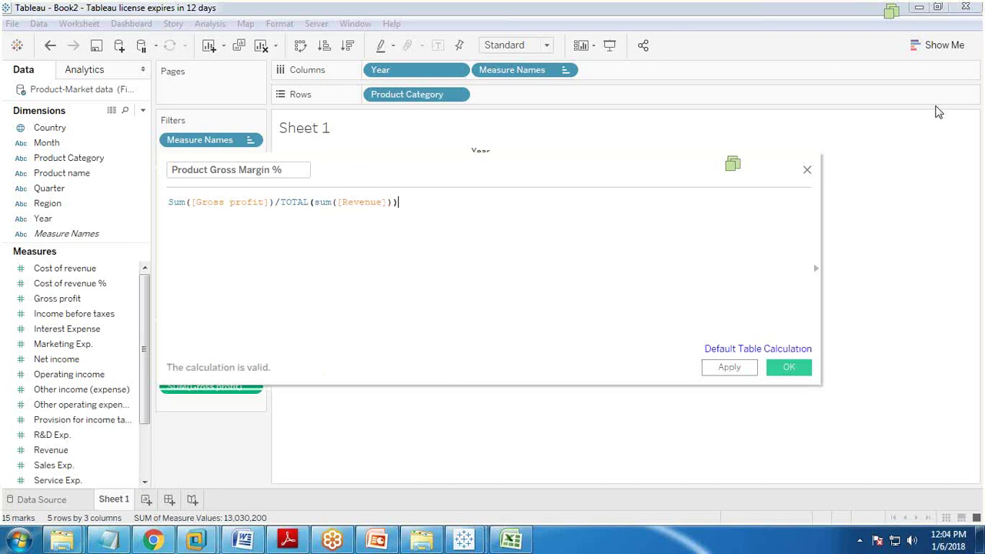
{"action": "left_click", "coordinate": [785, 367]}
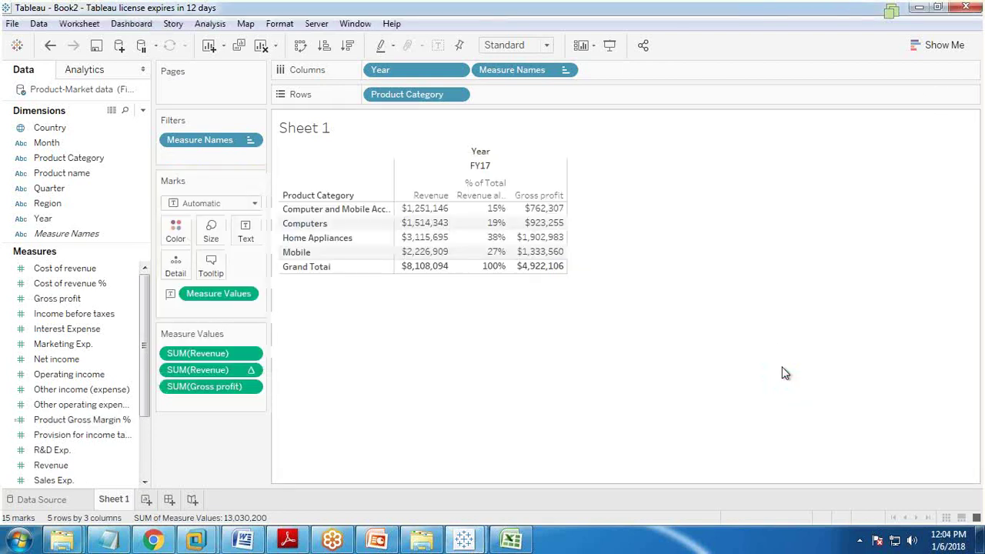
Step: Add Product Gross Margin % as the last measure value and format its numbers as Percentage with 2 decimal places
{"action": "left_click", "coordinate": [53, 419]}
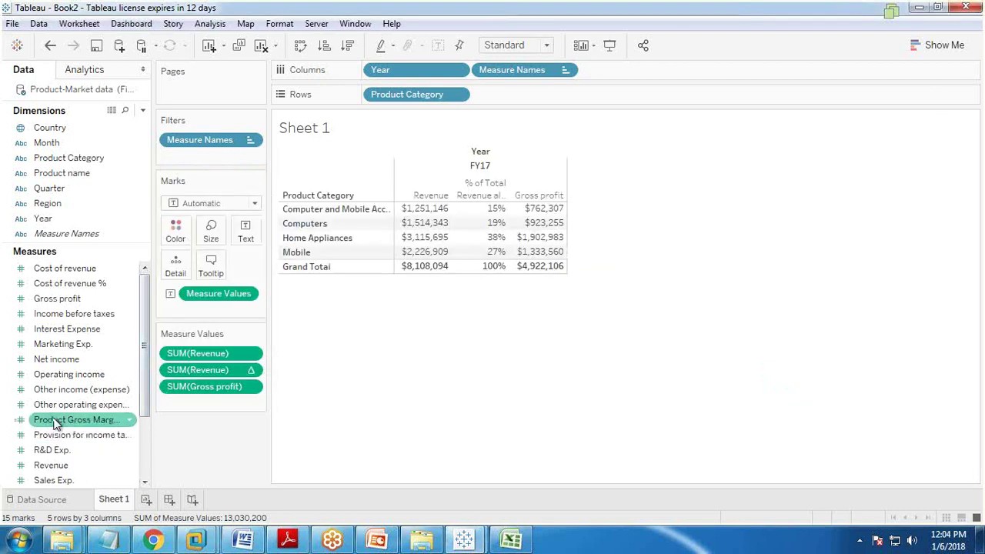
{"action": "left_click_drag", "start_coordinate": [56, 423], "coordinate": [191, 405]}
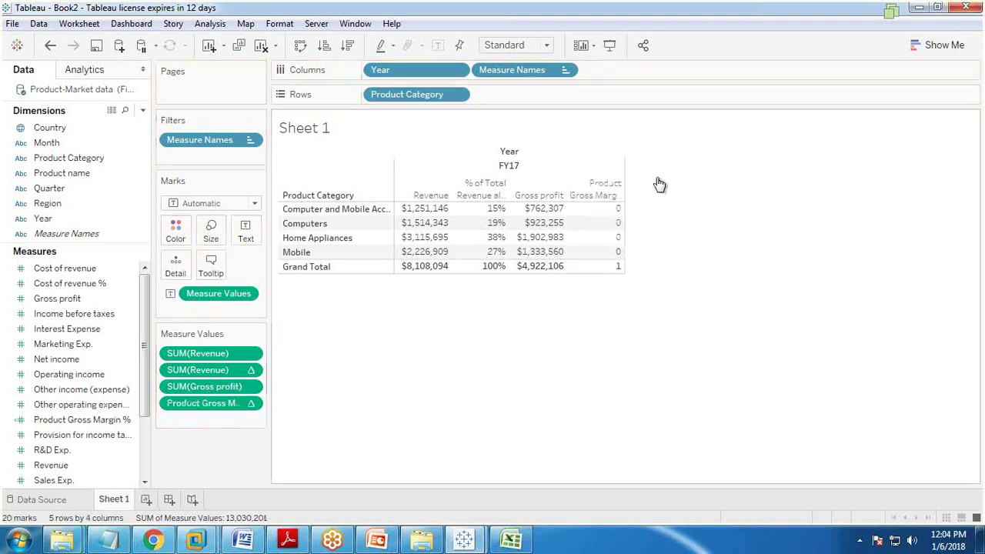
{"action": "right_click", "coordinate": [204, 407]}
{"action": "left_click", "coordinate": [240, 252]}
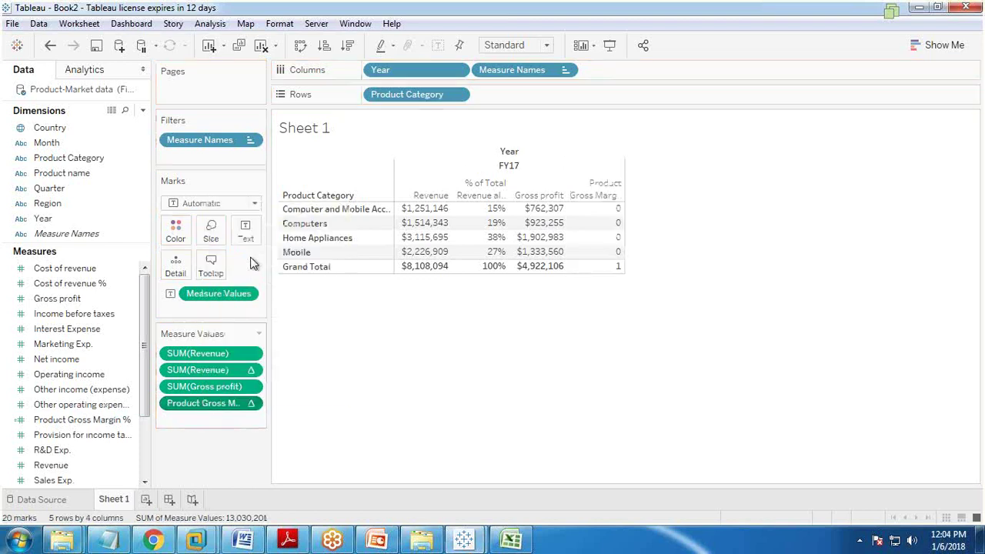
{"action": "left_click", "coordinate": [135, 158]}
{"action": "left_click", "coordinate": [103, 248]}
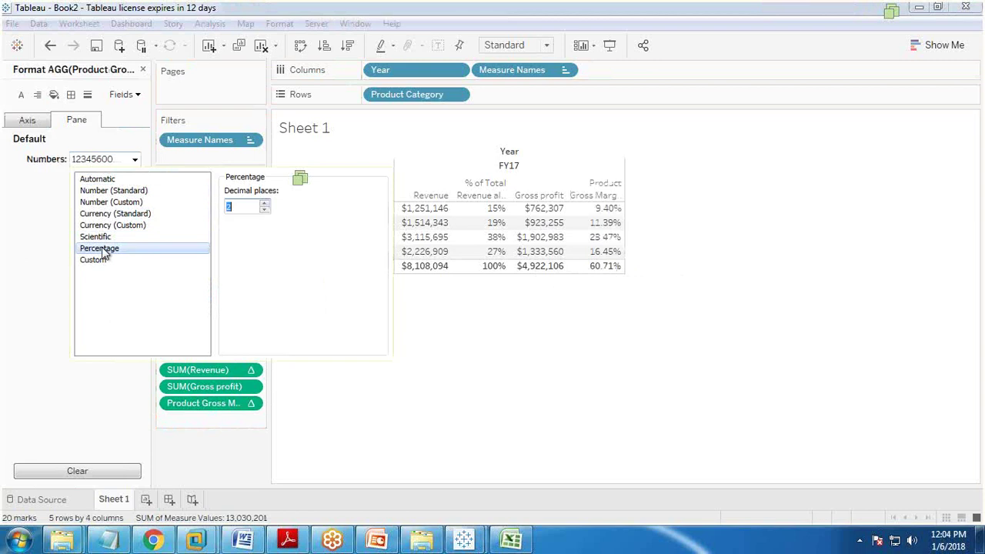
{"action": "left_click", "coordinate": [869, 507]}
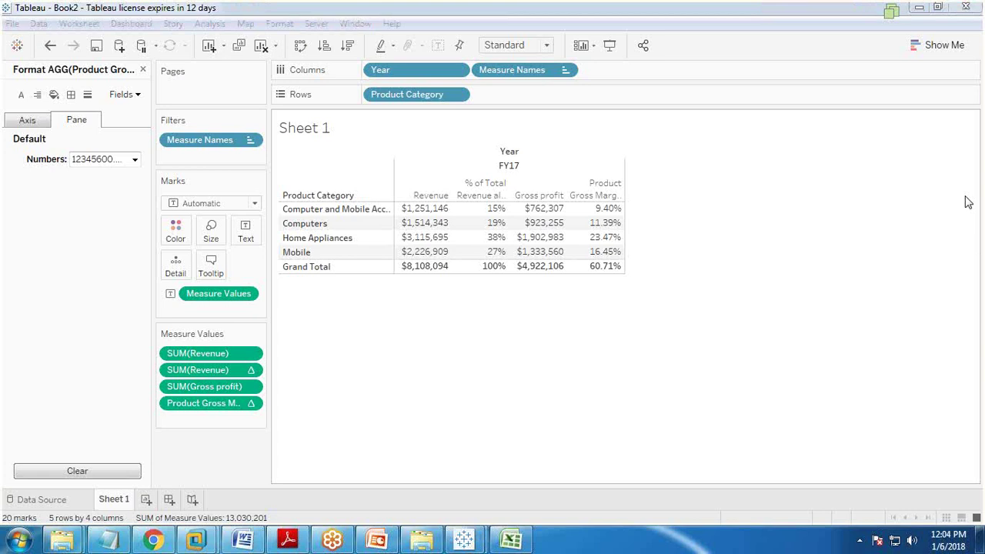
Step: Center the measure name column headers horizontally through the header alignment format and close the formatting settings
{"action": "left_click", "coordinate": [143, 69]}
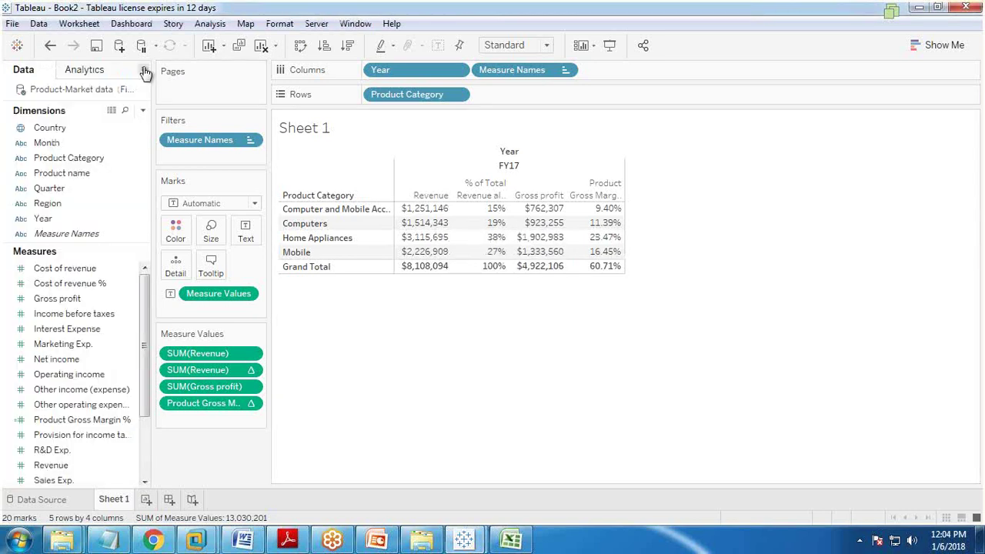
{"action": "right_click", "coordinate": [585, 193]}
{"action": "key", "text": "Escape"}
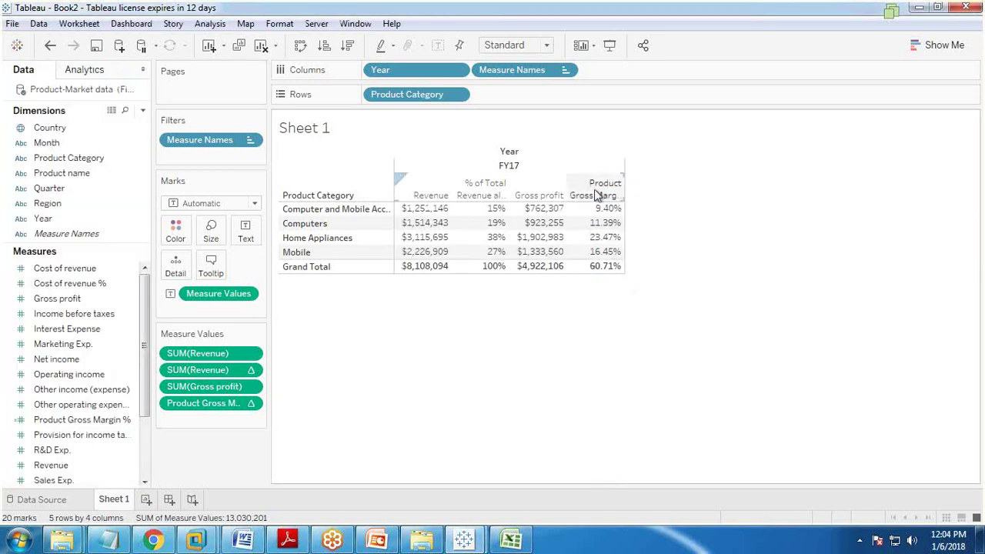
{"action": "left_click", "coordinate": [596, 195]}
{"action": "right_click", "coordinate": [596, 195]}
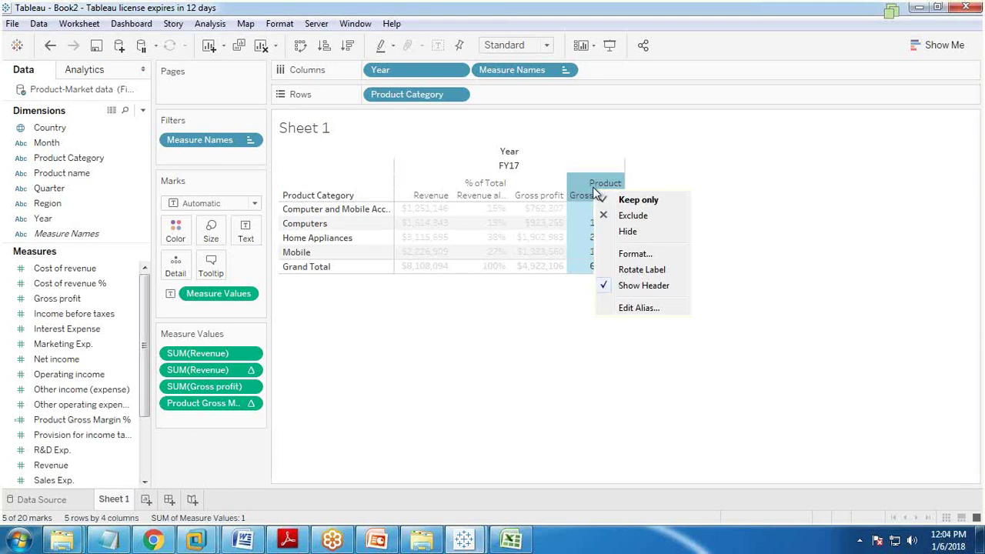
{"action": "left_click", "coordinate": [635, 254]}
{"action": "left_click", "coordinate": [134, 181]}
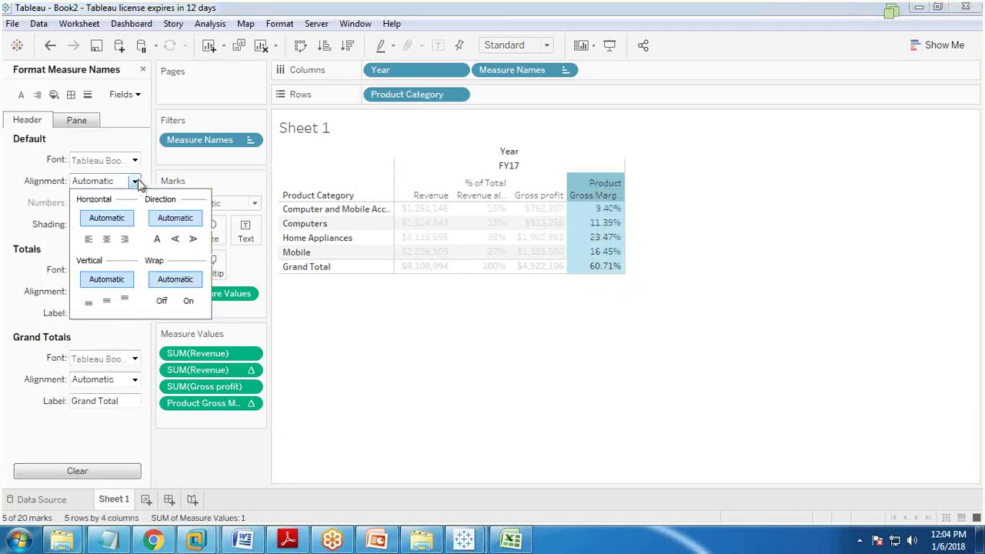
{"action": "left_click", "coordinate": [108, 239]}
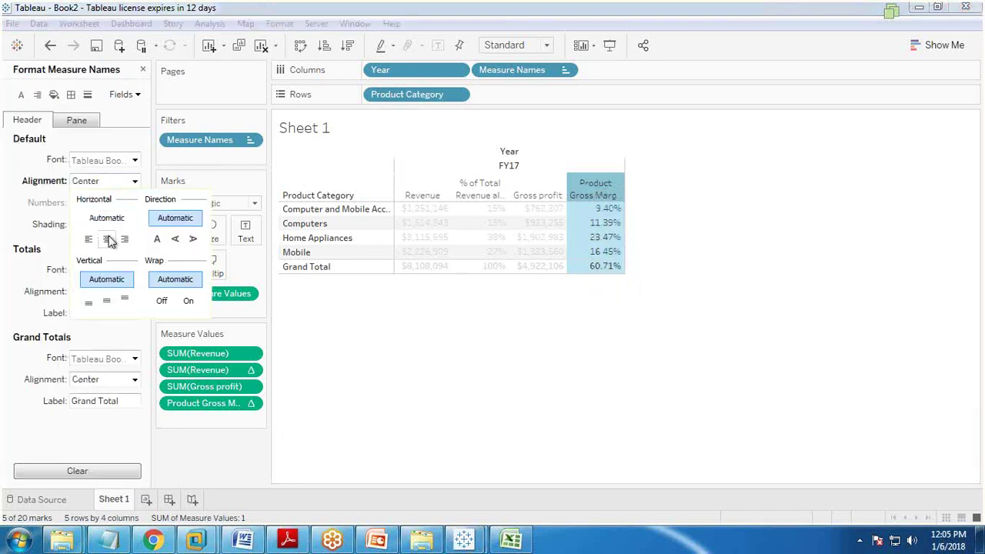
{"action": "left_click", "coordinate": [378, 439]}
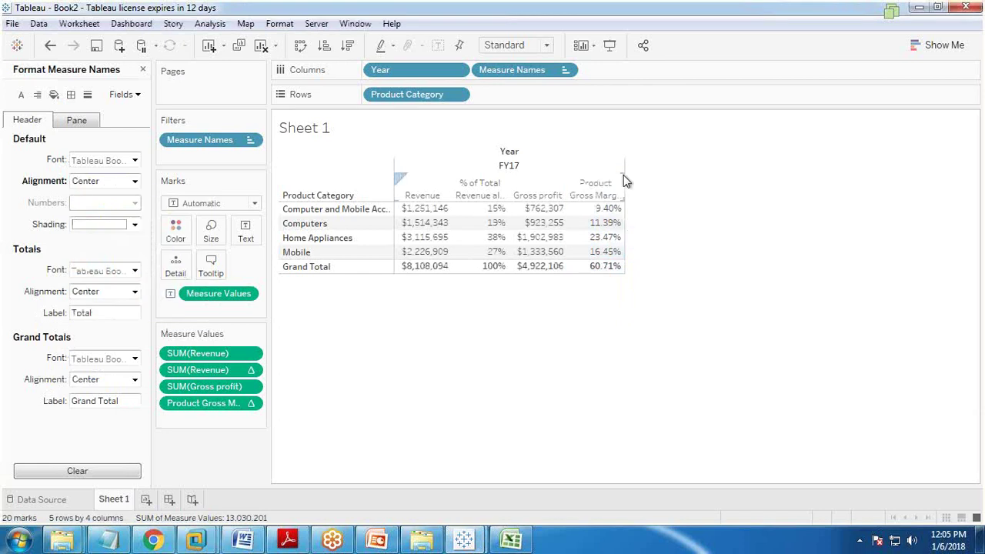
{"action": "left_click", "coordinate": [143, 71]}
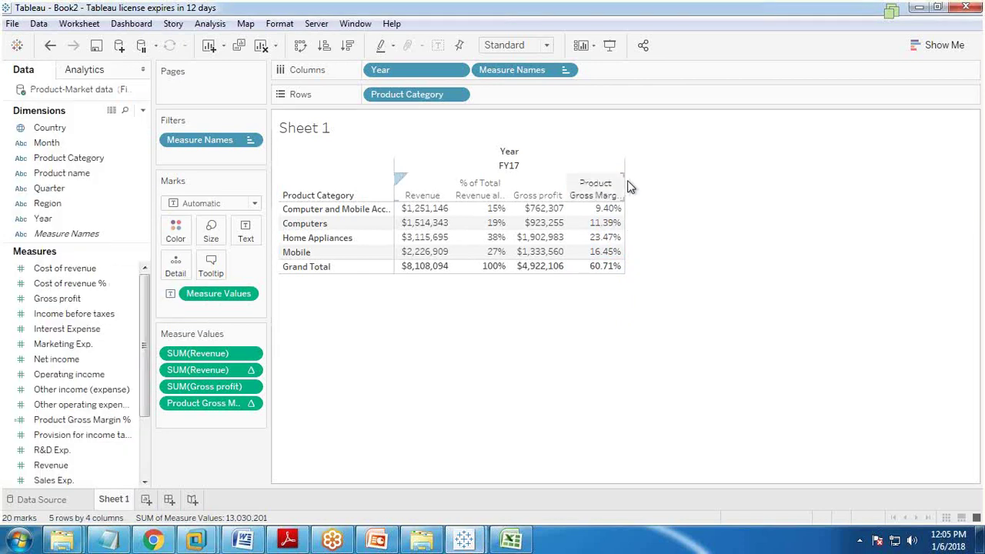
Step: Widen the measure columns slightly and shorten the gross margin column's alias to Product Gross Margin %
{"action": "left_click_drag", "start_coordinate": [624, 184], "coordinate": [637, 184]}
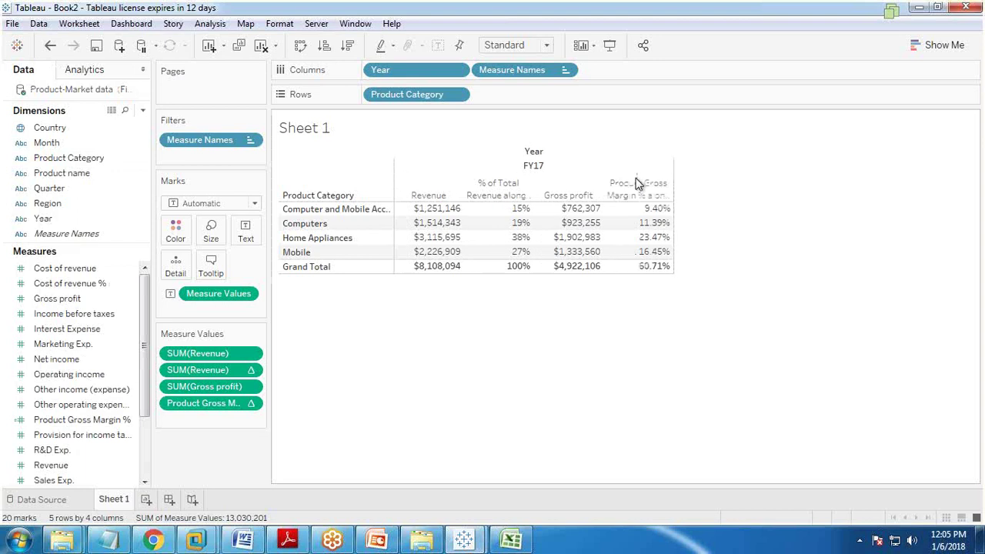
{"action": "right_click", "coordinate": [627, 197]}
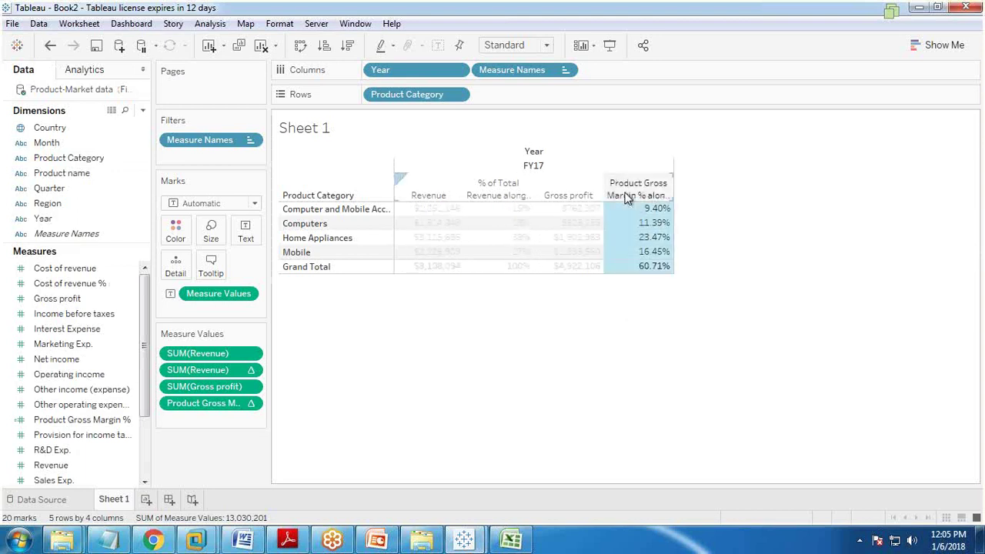
{"action": "left_click", "coordinate": [668, 311]}
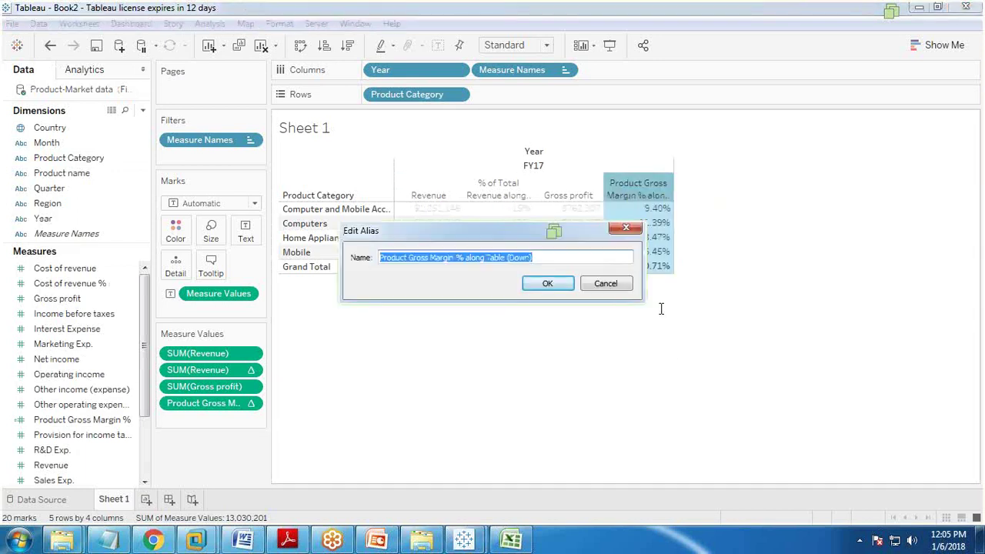
{"action": "key", "text": "End"}
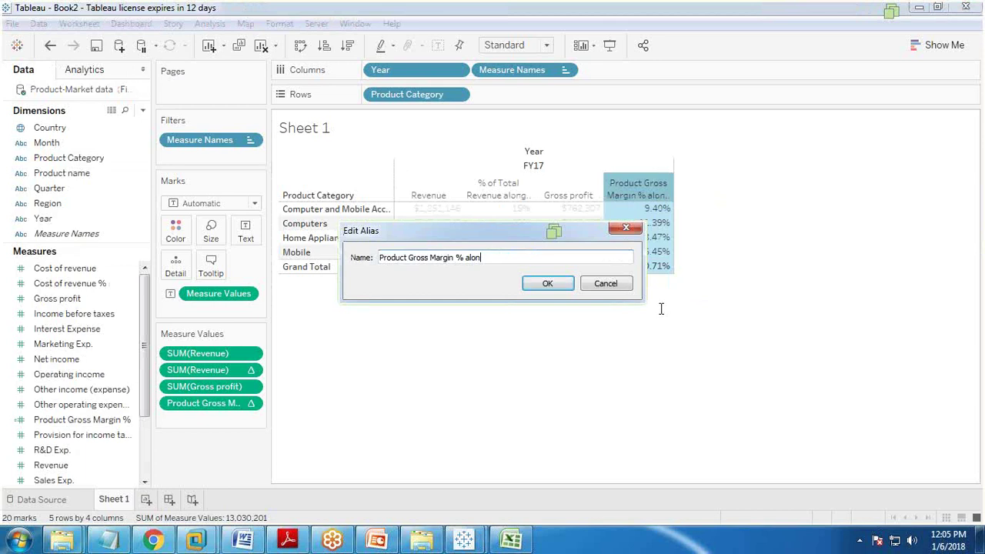
{"action": "key", "text": "BackSpace"}
{"action": "key", "text": "BackSpace"}
{"action": "key", "text": "BackSpace"}
{"action": "key", "text": "Return"}
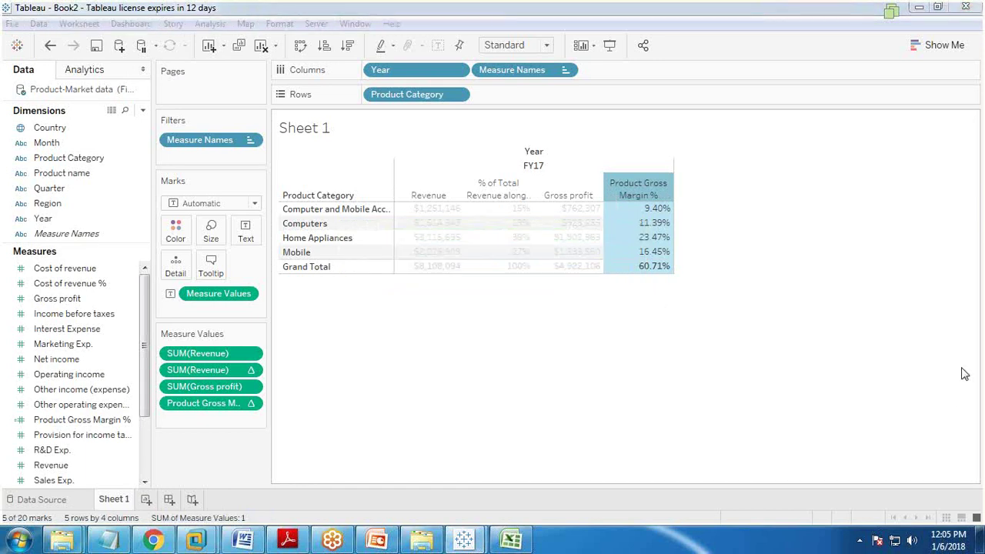
{"action": "left_click", "coordinate": [800, 423]}
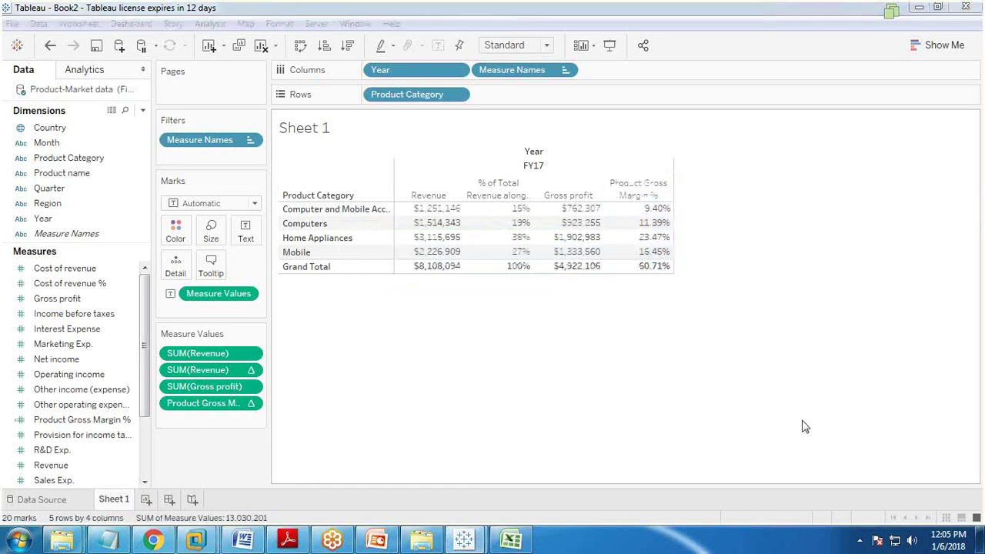
Step: Shorten the alias of the percent of total column to % of Total Revenue
{"action": "right_click", "coordinate": [498, 195]}
{"action": "left_click", "coordinate": [545, 308]}
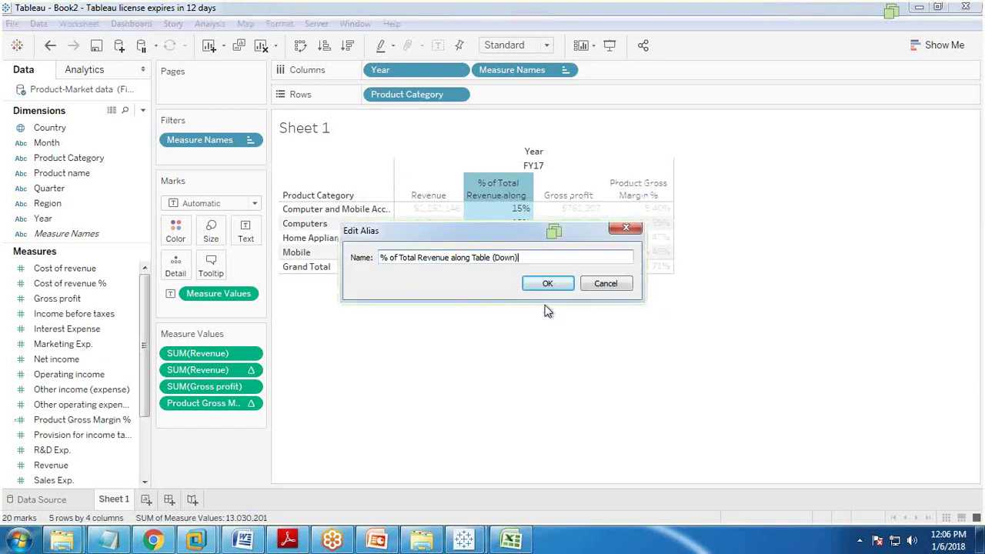
{"action": "key", "text": "BackSpace"}
{"action": "key", "text": "BackSpace"}
{"action": "key", "text": "BackSpace"}
{"action": "key", "text": "BackSpace"}
{"action": "key", "text": "BackSpace"}
{"action": "key", "text": "BackSpace"}
{"action": "key", "text": "BackSpace"}
{"action": "key", "text": "BackSpace"}
{"action": "key", "text": "BackSpace"}
{"action": "key", "text": "BackSpace"}
{"action": "key", "text": "Return"}
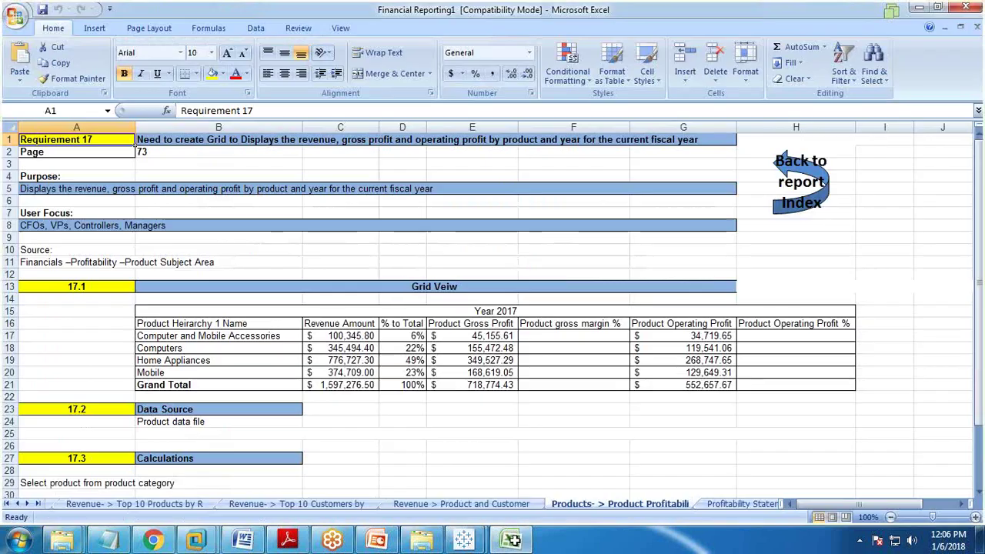
Step: Check the next required column in the Excel requirement sheet, return to Tableau and add Operating income as the last measure value
{"action": "left_click", "coordinate": [510, 540]}
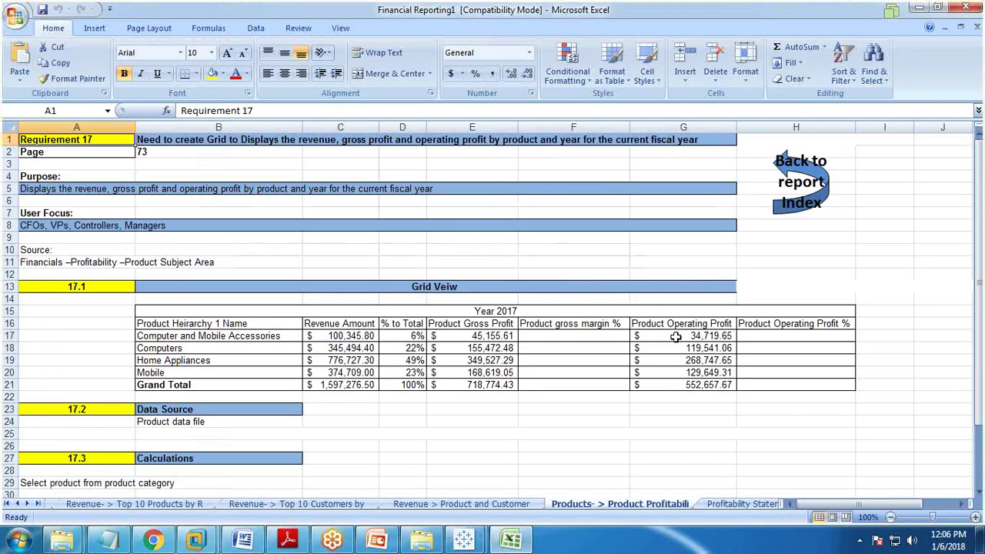
{"action": "mouse_move", "coordinate": [463, 540]}
{"action": "left_click", "coordinate": [537, 470]}
{"action": "left_click", "coordinate": [93, 374]}
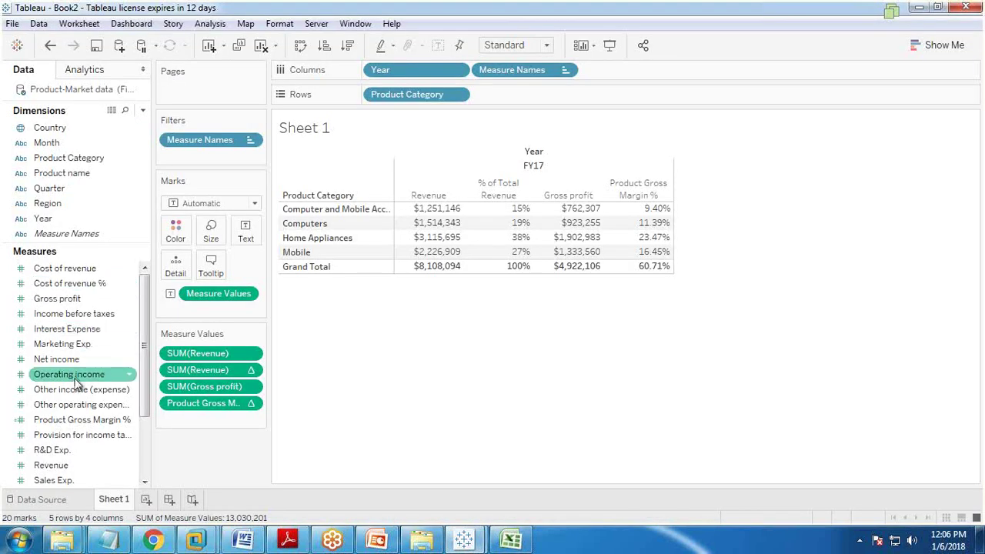
{"action": "left_click_drag", "start_coordinate": [75, 382], "coordinate": [206, 423]}
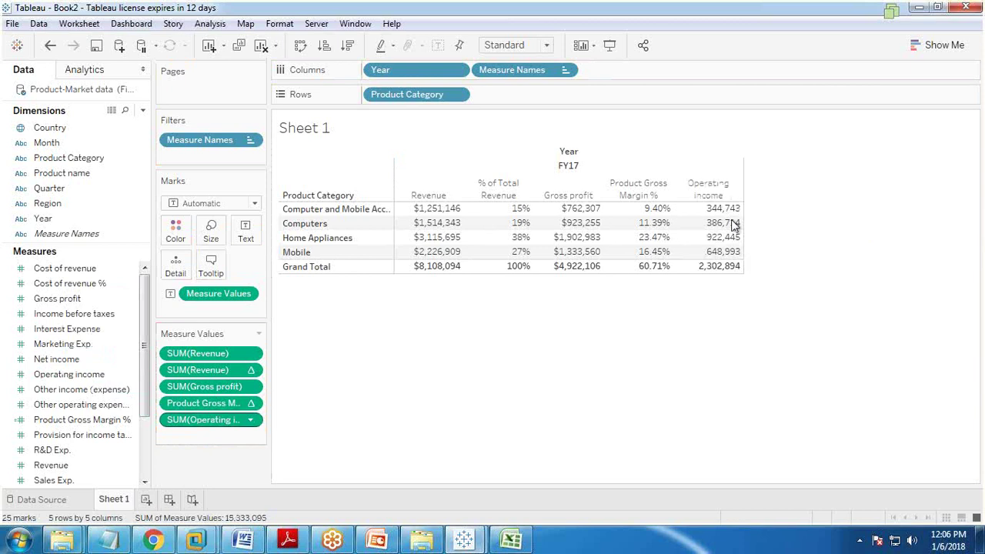
Step: Change the Operating income column's alias to Product Operating Profit
{"action": "left_click", "coordinate": [703, 186]}
{"action": "right_click", "coordinate": [704, 186]}
{"action": "left_click", "coordinate": [742, 304]}
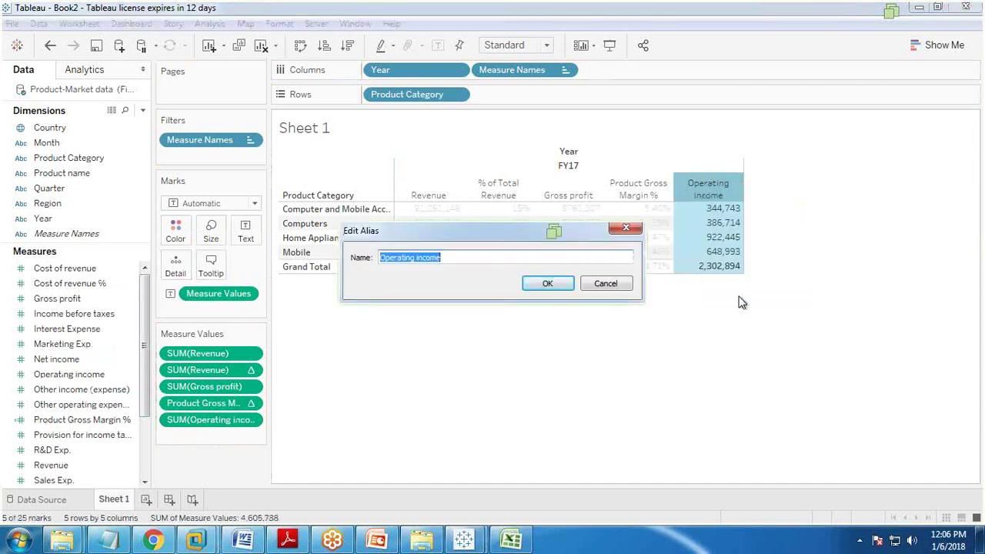
{"action": "type", "text": "Product"}
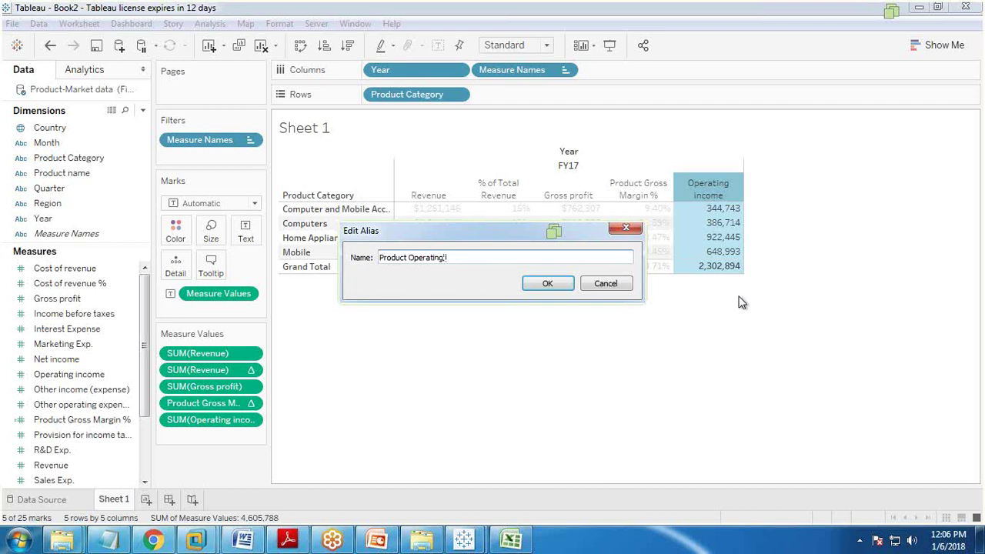
{"action": "left_click", "coordinate": [551, 284]}
{"action": "left_click", "coordinate": [356, 389]}
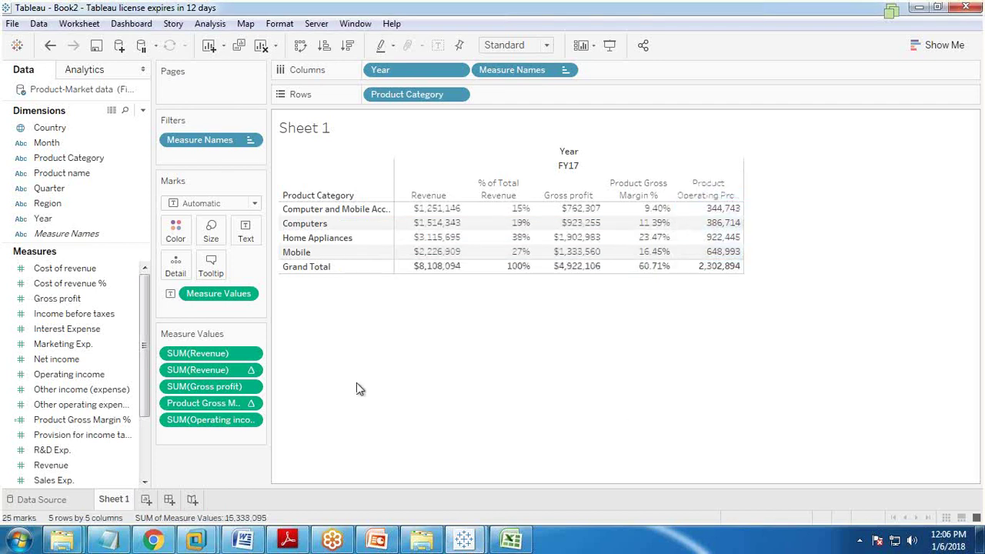
Step: Format the operating income measure's numbers as Currency (Custom) with 0 decimal places and close the formatting settings
{"action": "right_click", "coordinate": [185, 425]}
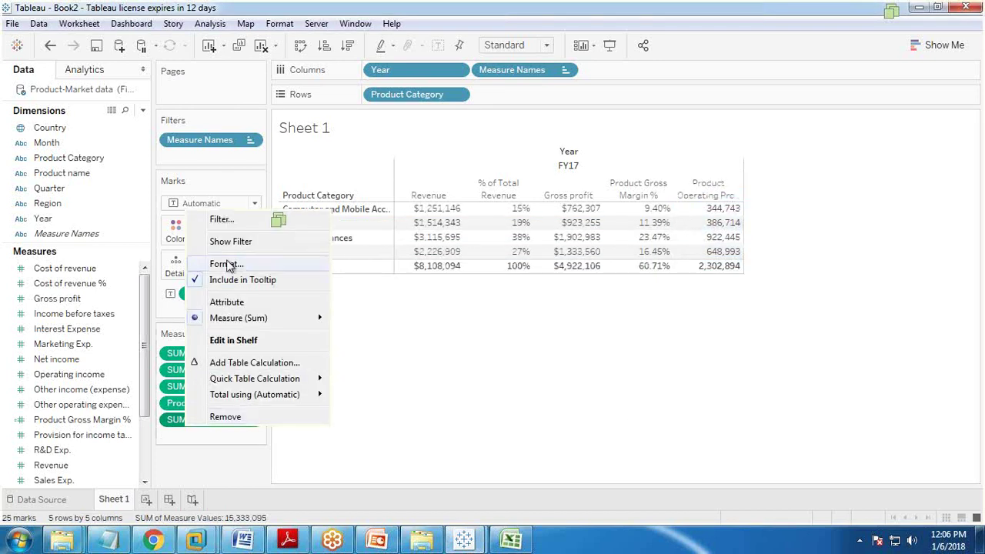
{"action": "left_click", "coordinate": [226, 264]}
{"action": "left_click", "coordinate": [104, 159]}
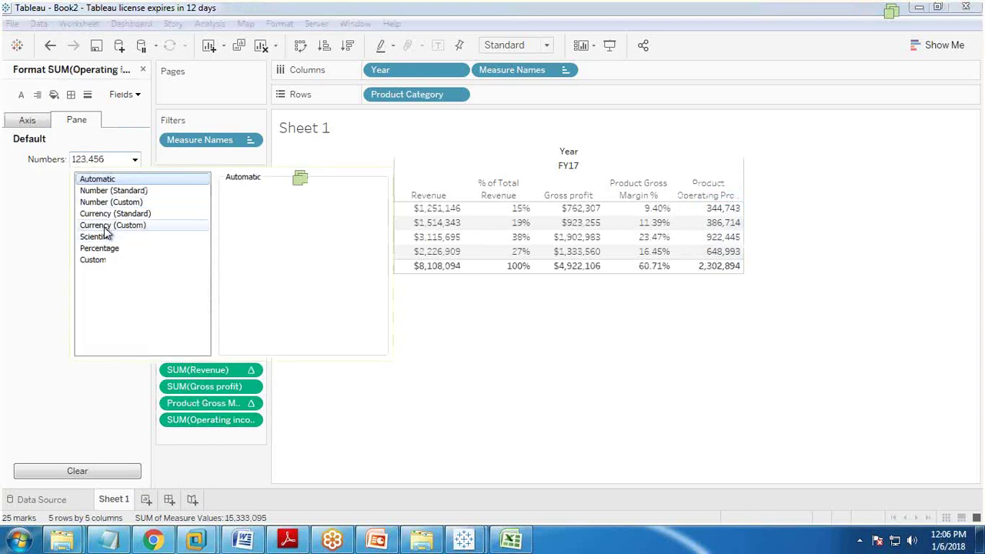
{"action": "left_click", "coordinate": [108, 225]}
{"action": "double_click", "coordinate": [254, 205]}
{"action": "type", "text": "0"}
{"action": "key", "text": "Return"}
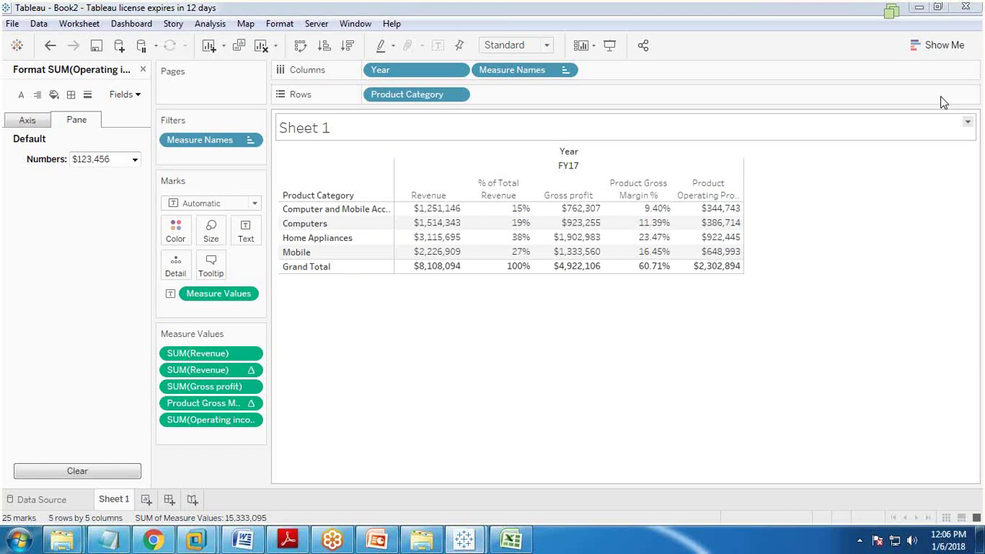
{"action": "left_click", "coordinate": [142, 69]}
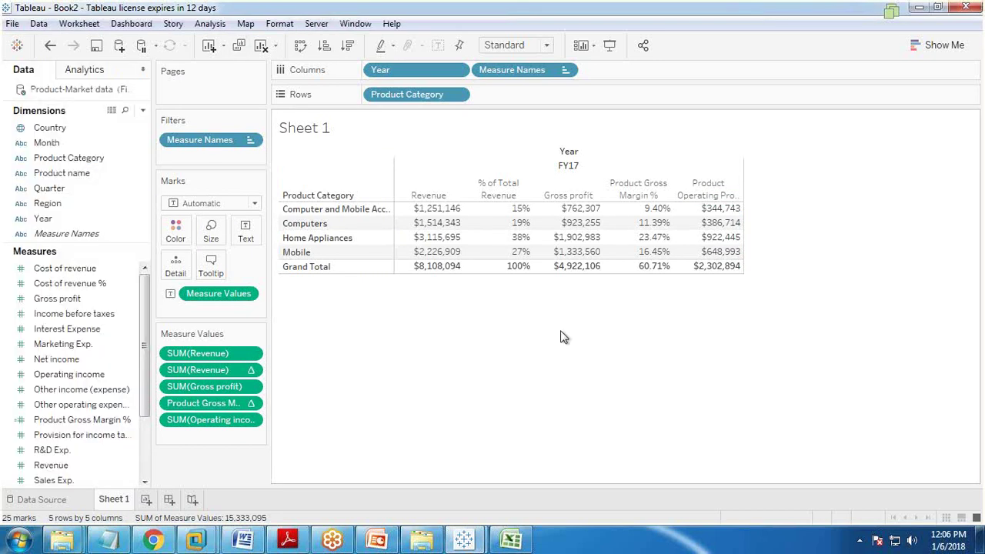
Step: Check the last required column in the Excel sheet, return to Tableau and start a calculated field named Product Operating Profit %
{"action": "left_click", "coordinate": [510, 539]}
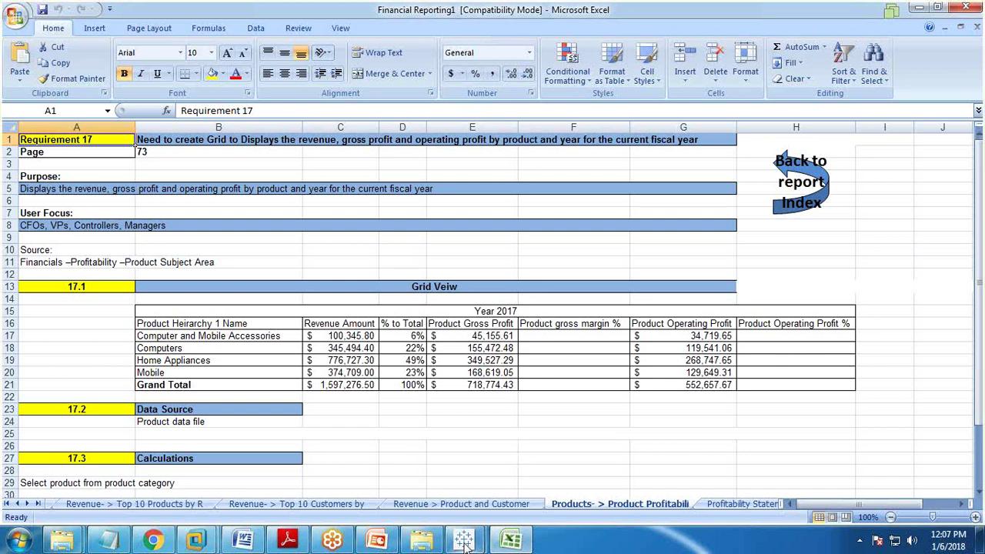
{"action": "mouse_move", "coordinate": [465, 543]}
{"action": "left_click", "coordinate": [543, 514]}
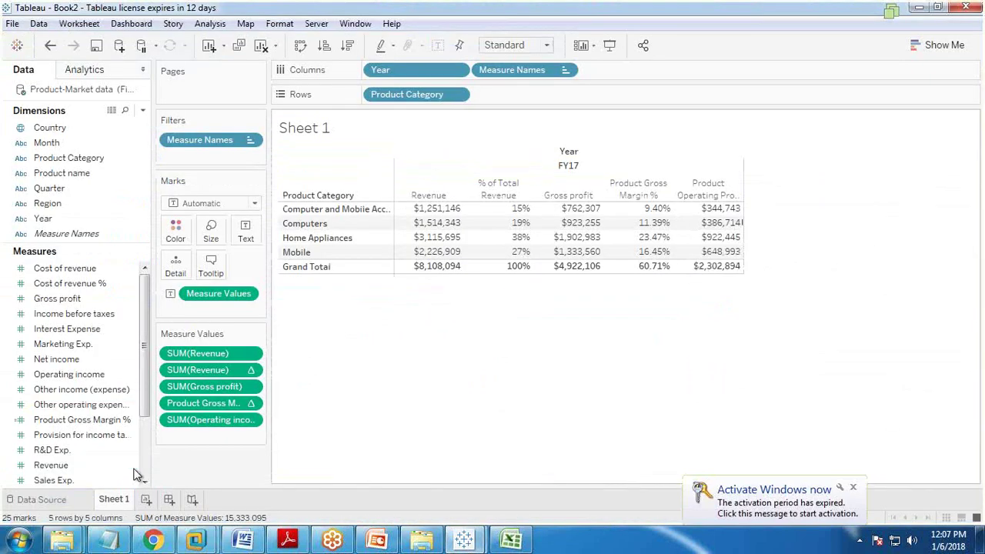
{"action": "left_click", "coordinate": [142, 110]}
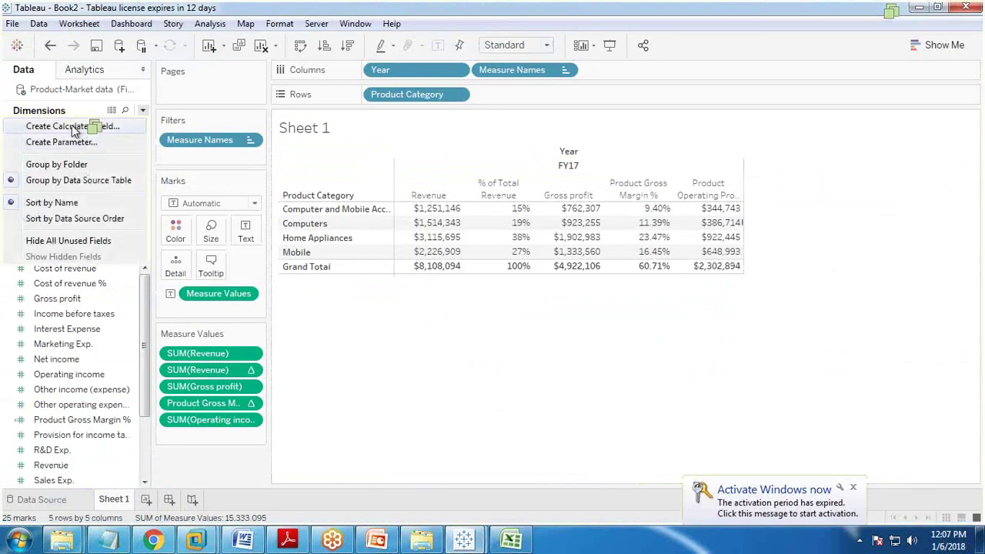
{"action": "left_click", "coordinate": [75, 127]}
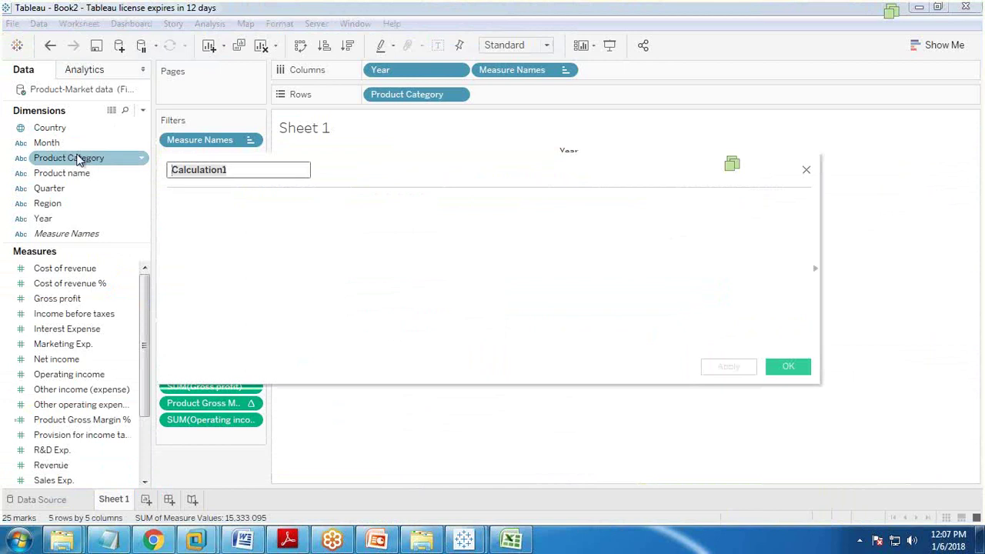
{"action": "key", "text": "BackSpace"}
{"action": "type", "text": "Product Operating Profit %"}
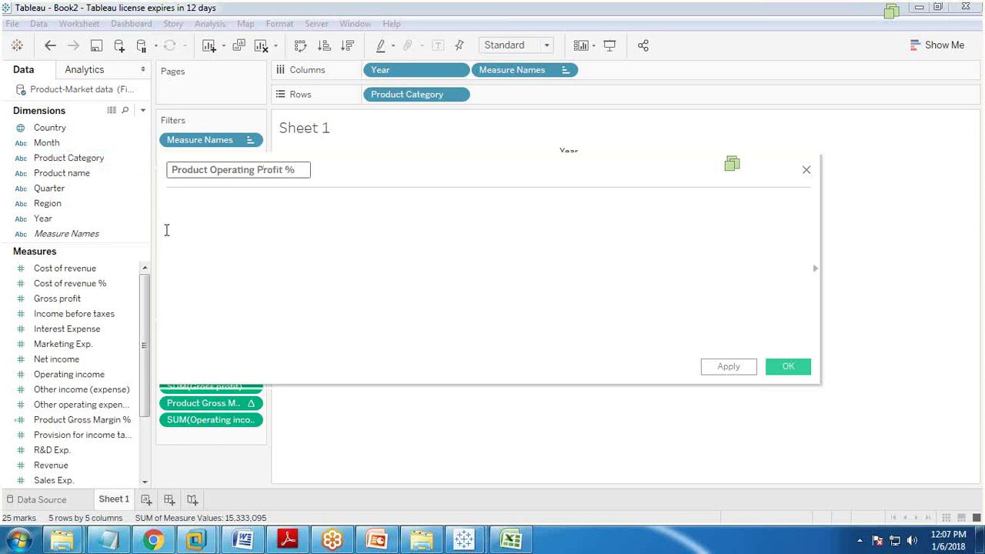
Step: Enter sum([Operating income]) as the numerator of the operating profit percentage formula
{"action": "left_click", "coordinate": [166, 230]}
{"action": "type", "text": "sum(oper"}
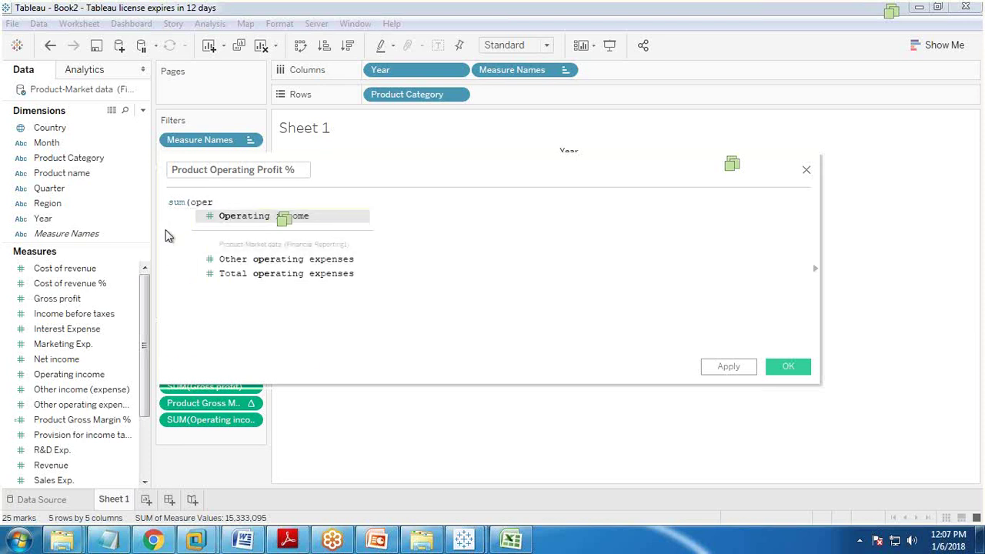
{"action": "key", "text": "Return"}
{"action": "type", "text": ")"}
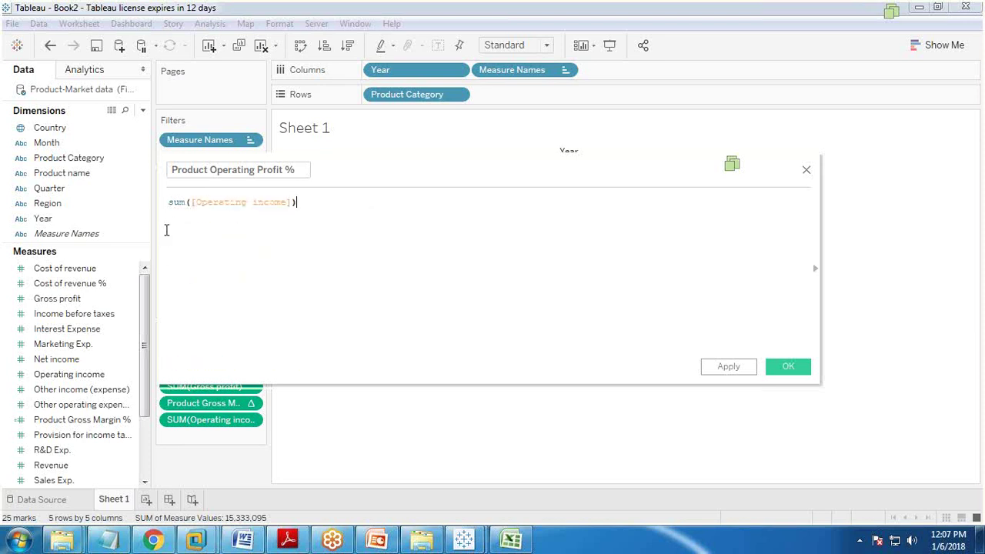
Step: Complete the Product Operating Profit % formula by dividing by TOTAL((SUM([Revenue]))) and save the calculated field
{"action": "type", "text": "/tota"}
{"action": "key", "text": "Return"}
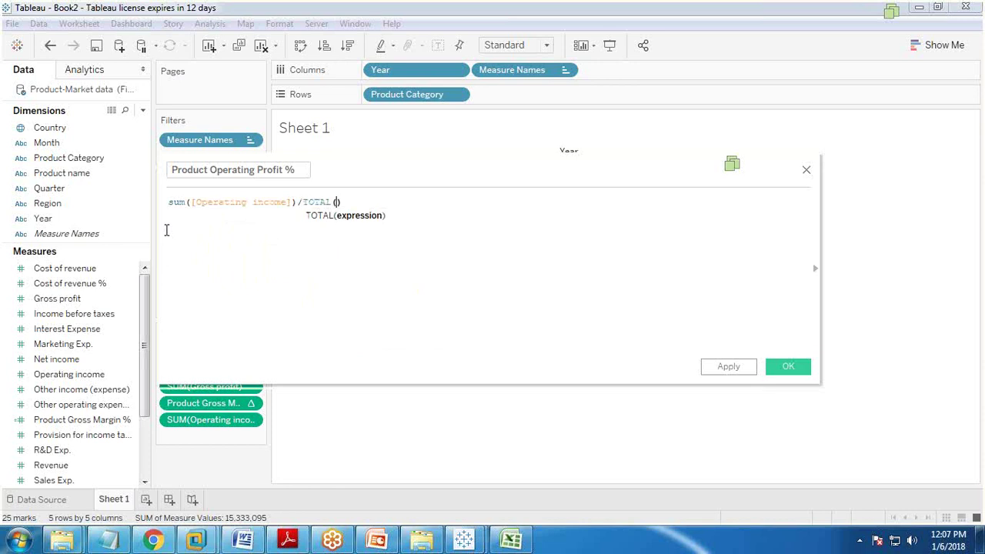
{"action": "type", "text": "(sum"}
{"action": "key", "text": "Return"}
{"action": "type", "text": "rev"}
{"action": "key", "text": "Return"}
{"action": "type", "text": ")"}
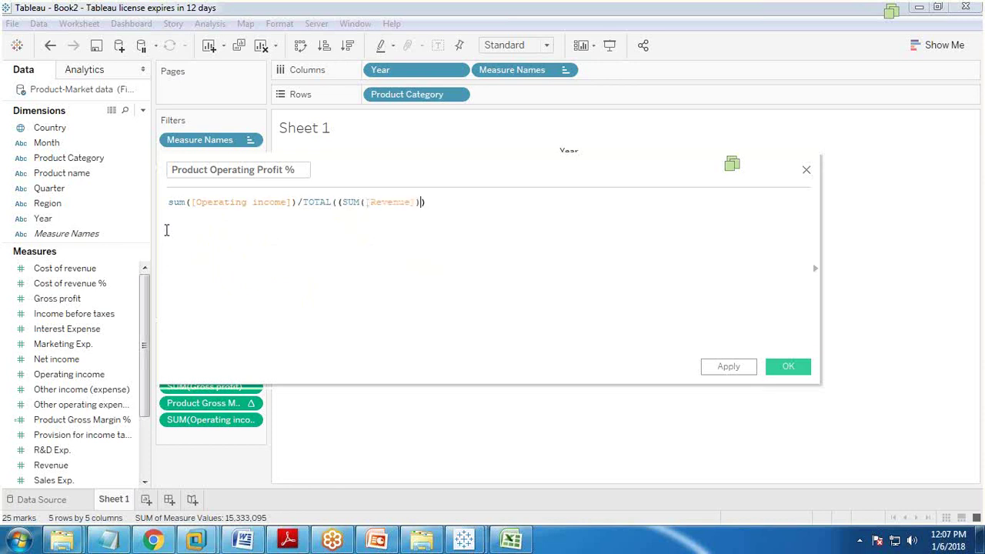
{"action": "type", "text": ")"}
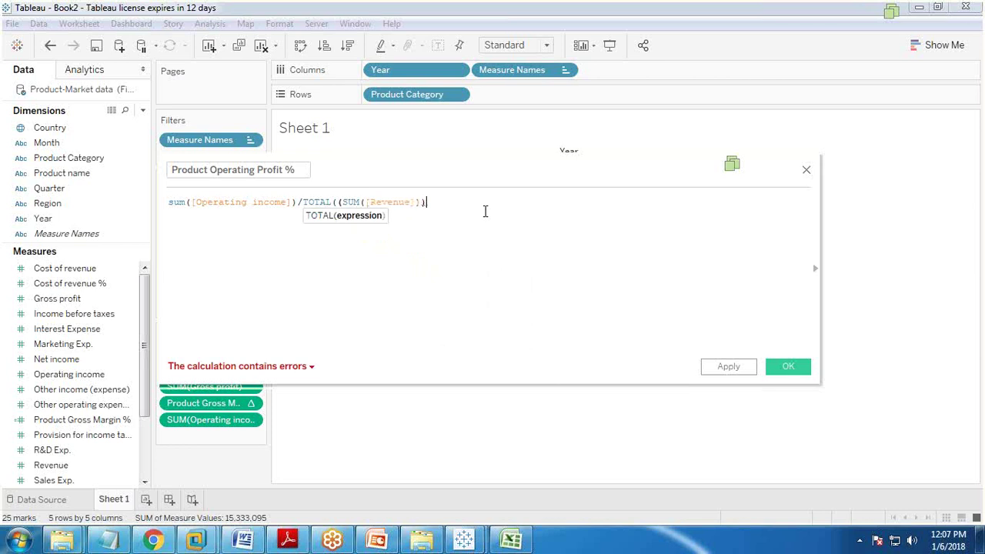
{"action": "type", "text": ")"}
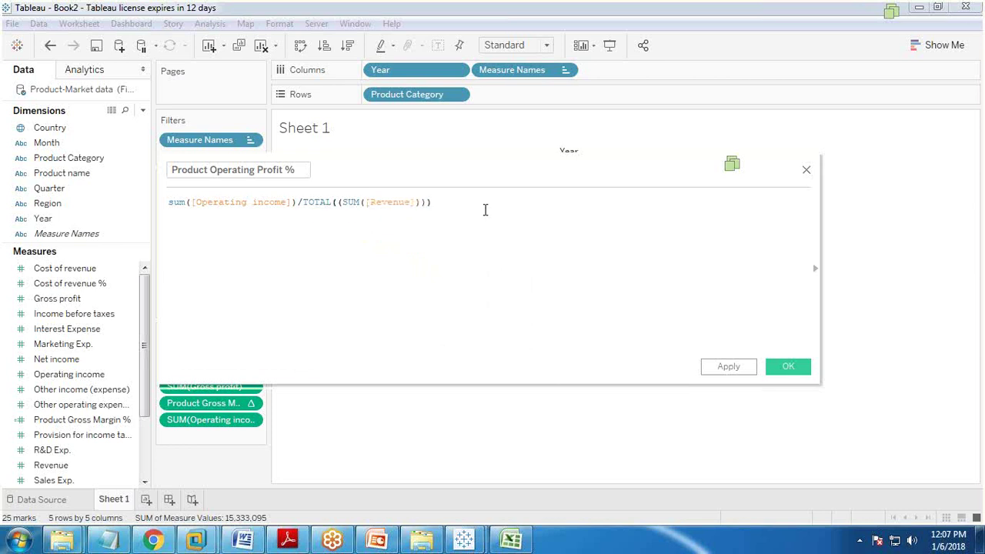
{"action": "left_click", "coordinate": [787, 366]}
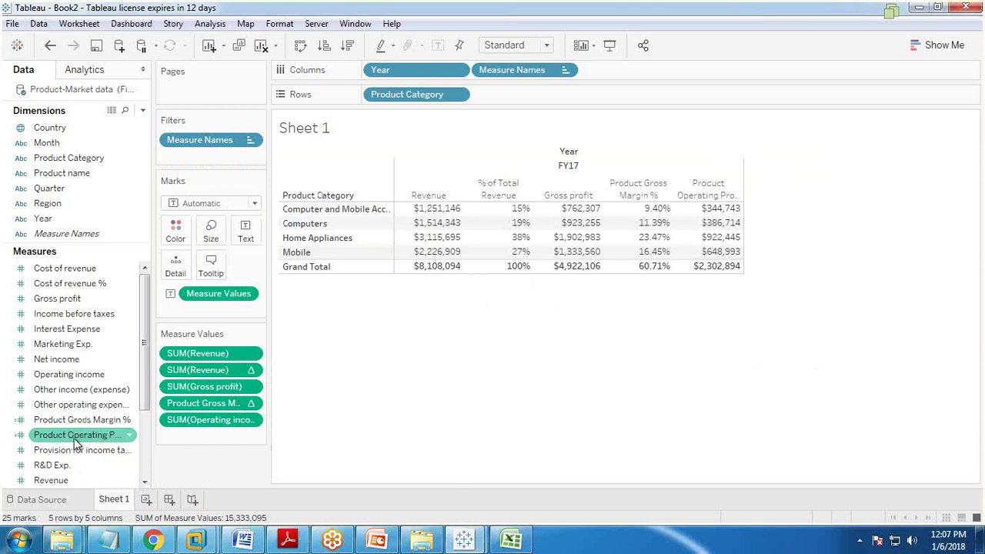
Step: Add Product Operating Profit % as the last measure value in the grid and format its numbers as Percentage
{"action": "left_click_drag", "start_coordinate": [75, 440], "coordinate": [204, 436]}
{"action": "right_click", "coordinate": [204, 437]}
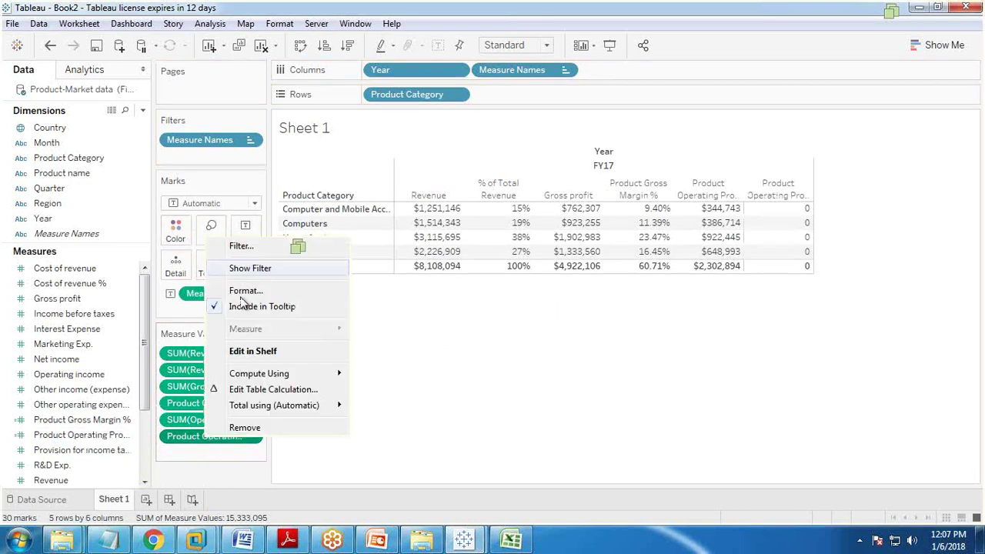
{"action": "left_click", "coordinate": [241, 304]}
{"action": "left_click", "coordinate": [135, 159]}
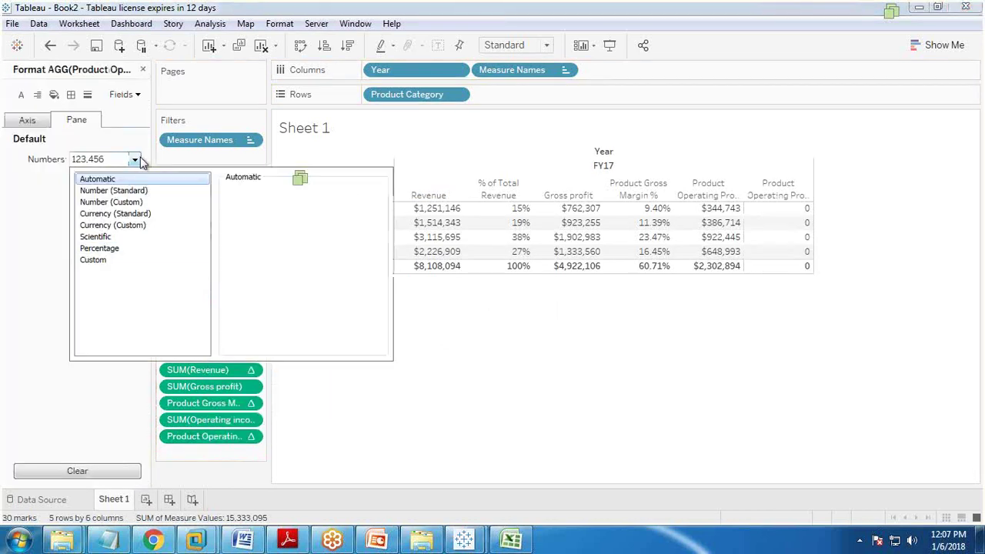
{"action": "left_click", "coordinate": [104, 247]}
{"action": "left_click", "coordinate": [650, 443]}
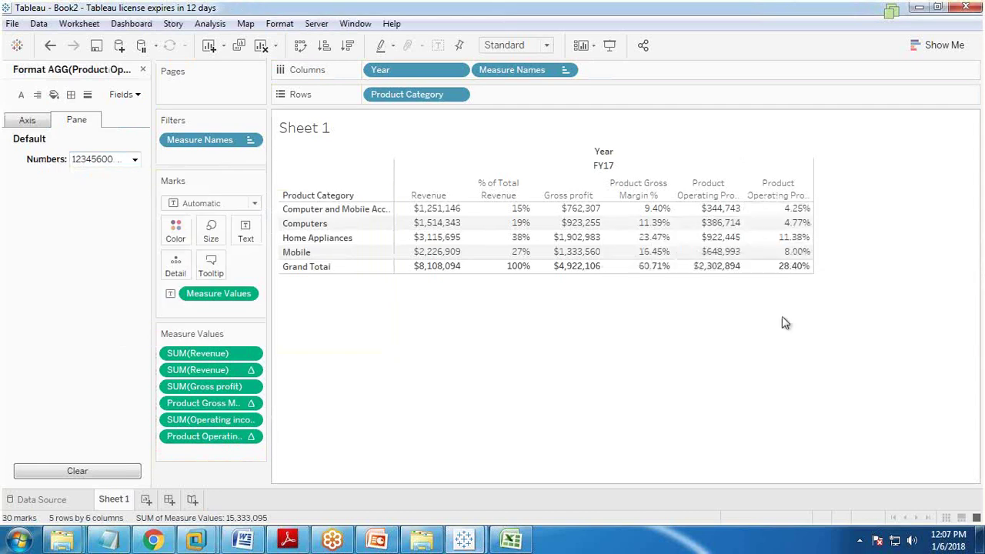
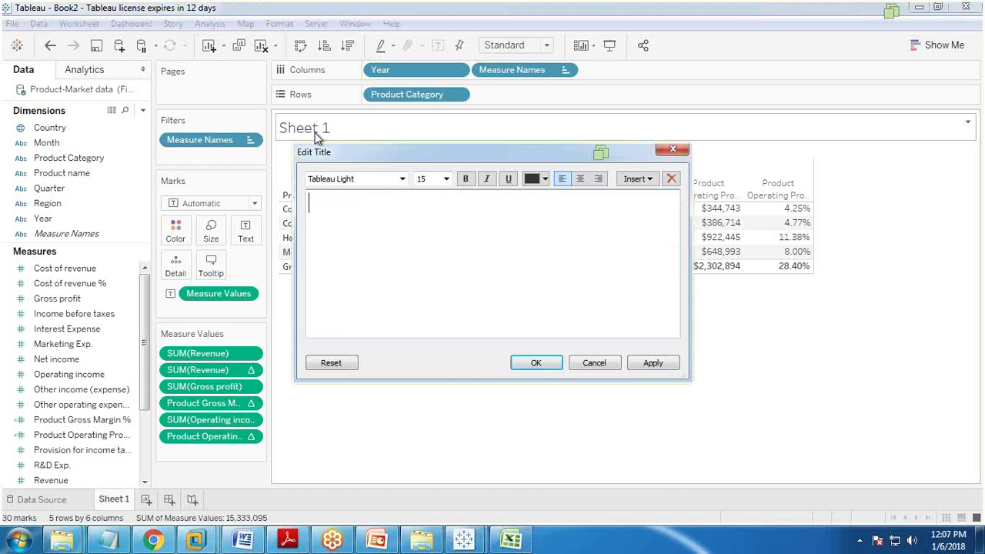
Step: Check the report name in the Excel sheet, return to Tableau and set the sheet title to Product Profitability Report By CFY
{"action": "left_click", "coordinate": [511, 540]}
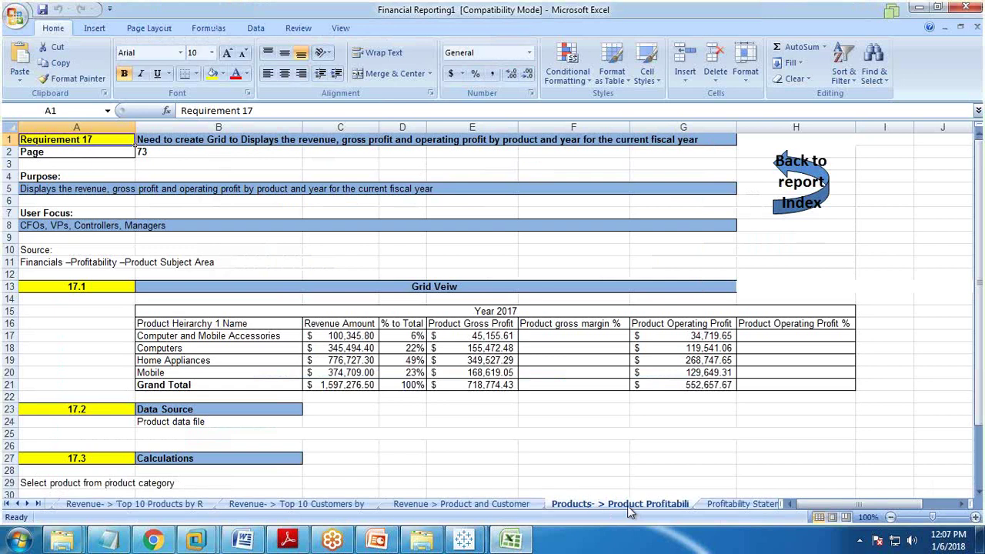
{"action": "mouse_move", "coordinate": [466, 540]}
{"action": "left_click", "coordinate": [509, 473]}
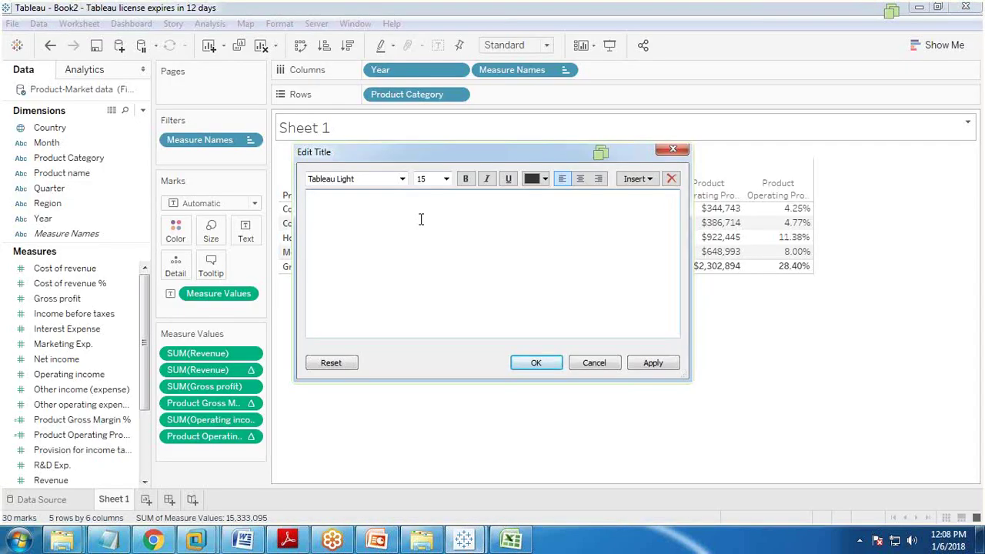
{"action": "type", "text": "Product Profi"}
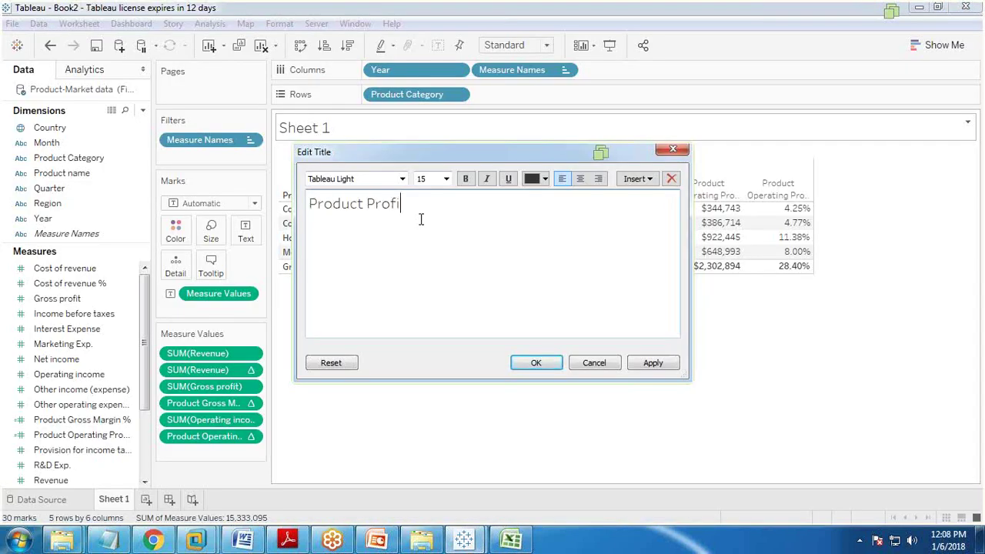
{"action": "type", "text": "tability Repor"}
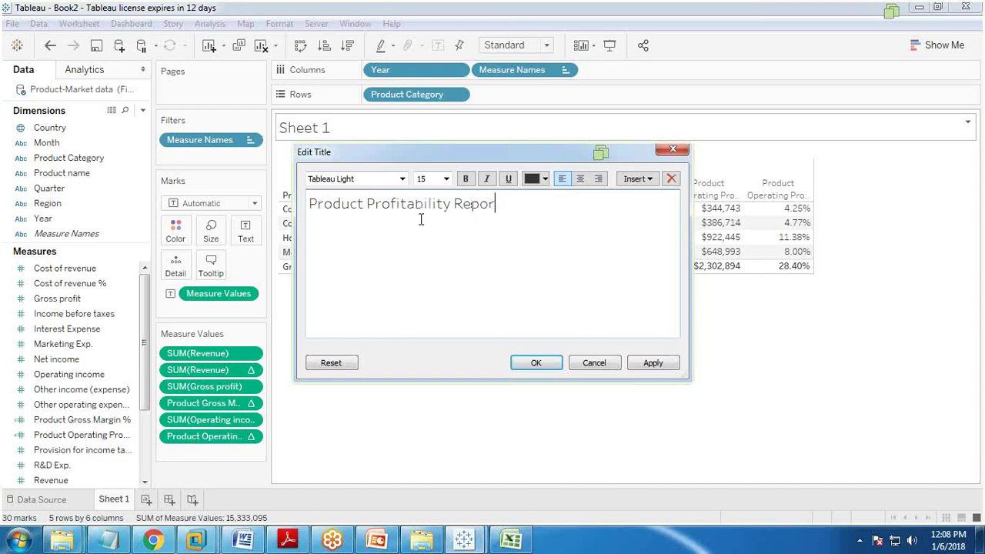
{"action": "type", "text": "t By CFY"}
{"action": "left_click", "coordinate": [663, 366]}
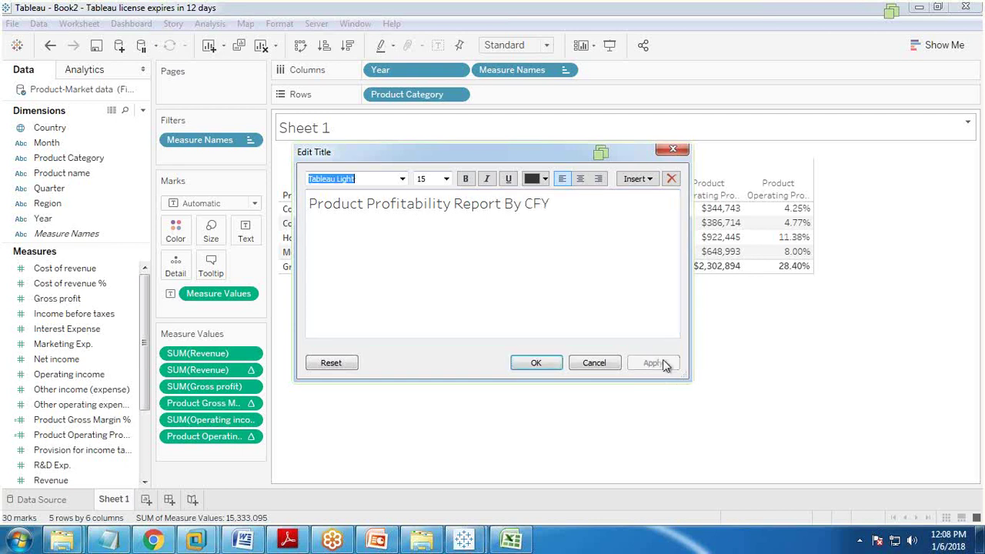
{"action": "left_click", "coordinate": [535, 364]}
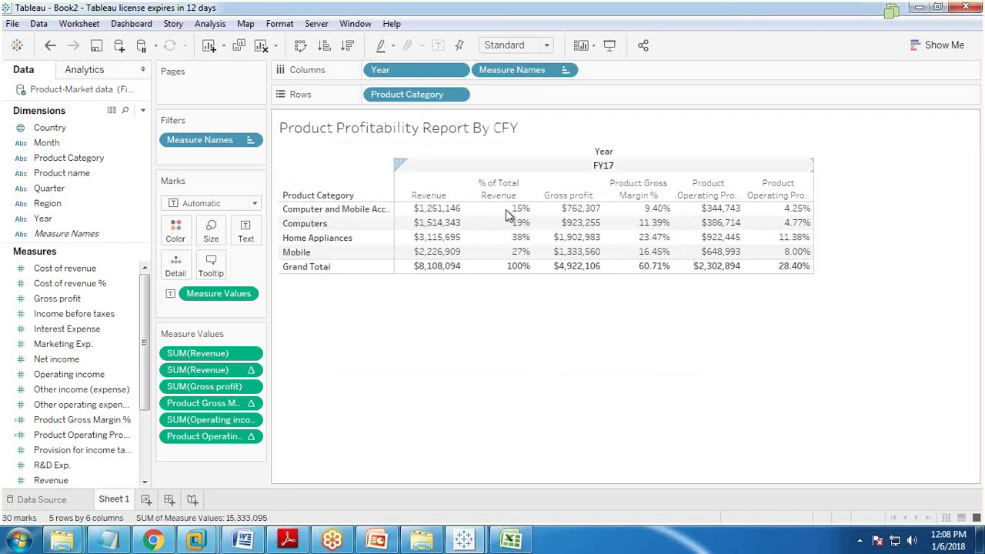
Step: Format the Grand Total row header's font as Tableau Bold in dark green
{"action": "left_click", "coordinate": [319, 269]}
{"action": "right_click", "coordinate": [320, 269]}
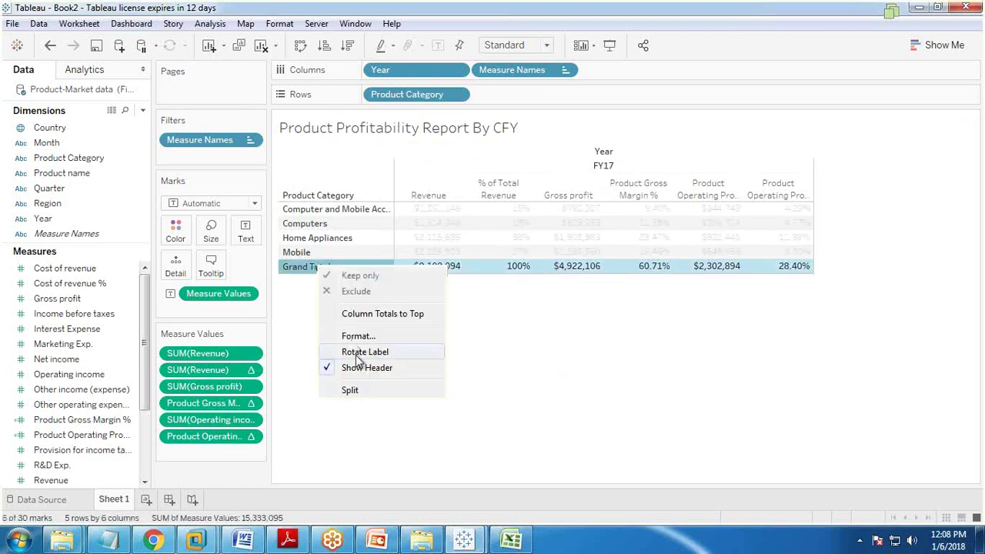
{"action": "left_click", "coordinate": [336, 337]}
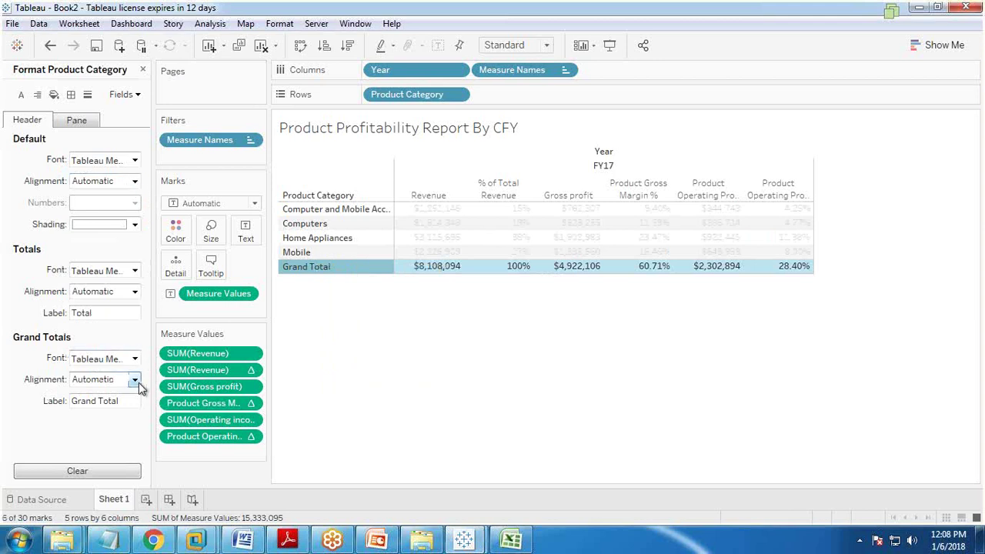
{"action": "left_click", "coordinate": [135, 358]}
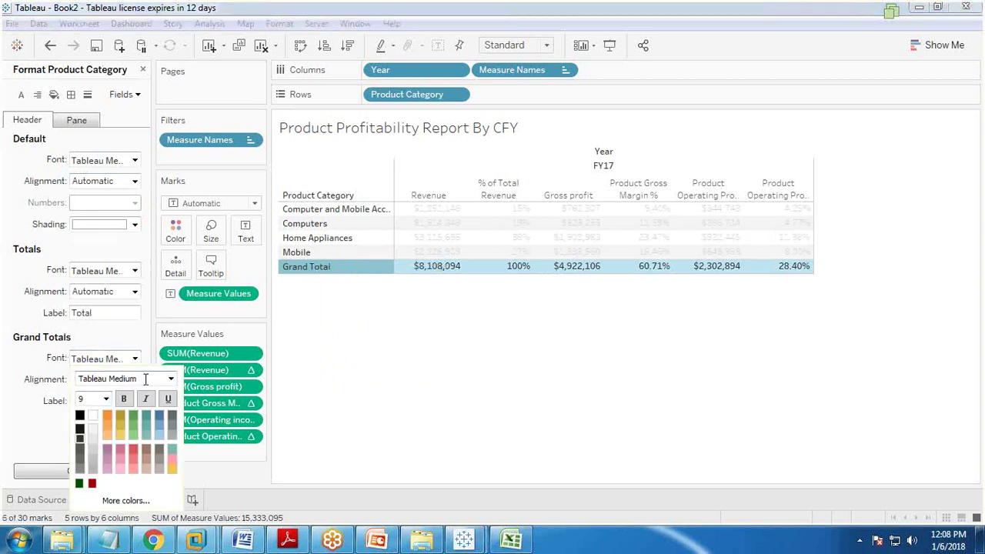
{"action": "left_click", "coordinate": [170, 378]}
{"action": "left_click", "coordinate": [113, 134]}
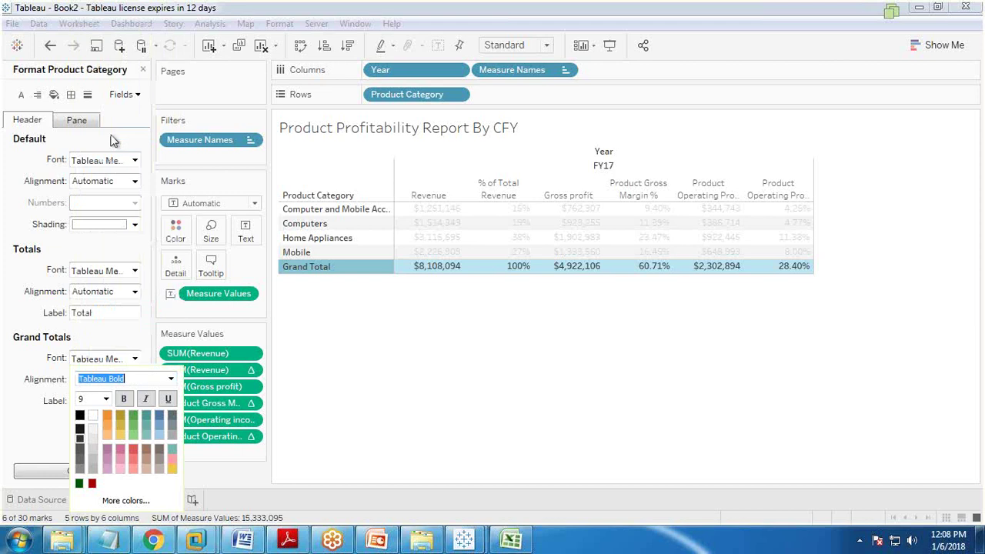
{"action": "left_click", "coordinate": [92, 482]}
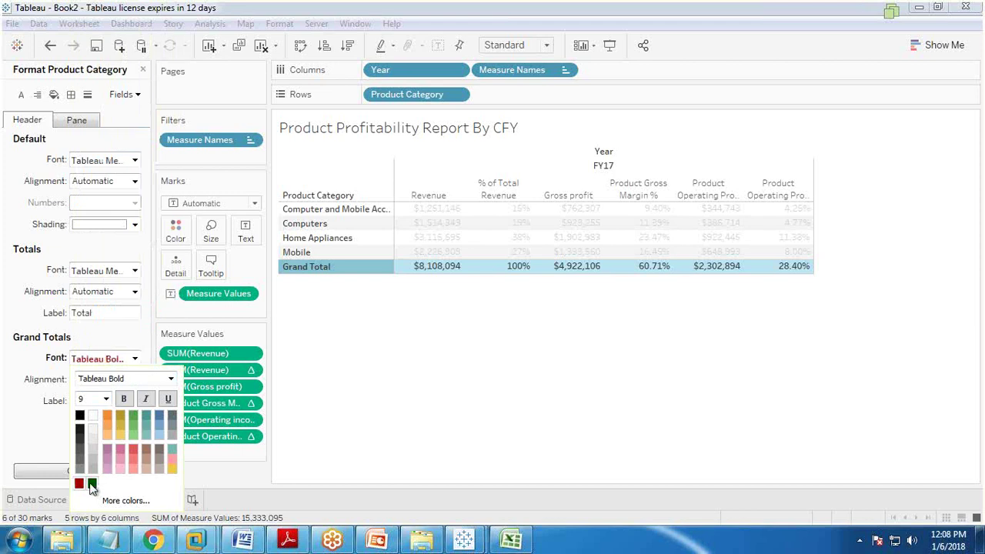
{"action": "left_click", "coordinate": [6, 359]}
{"action": "left_click", "coordinate": [135, 359]}
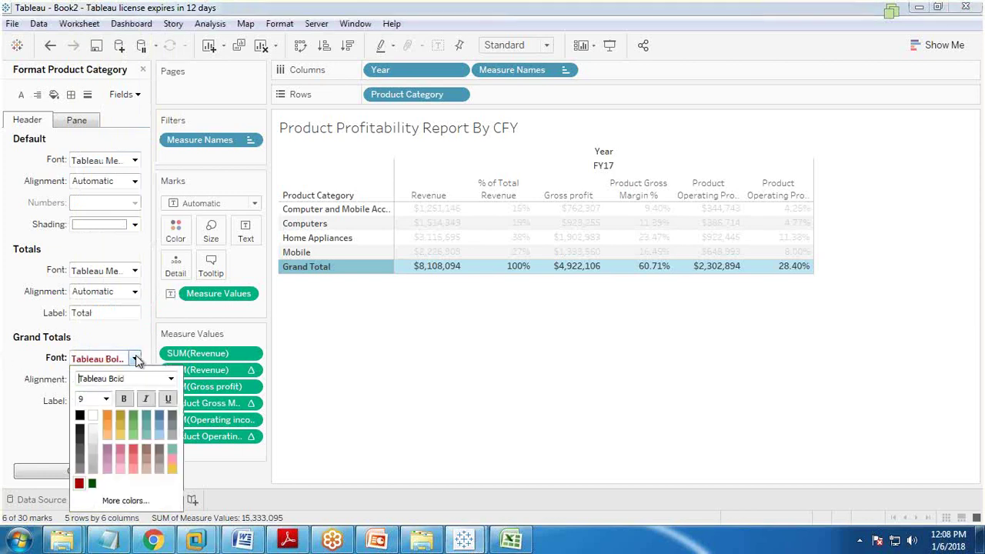
{"action": "left_click", "coordinate": [92, 483]}
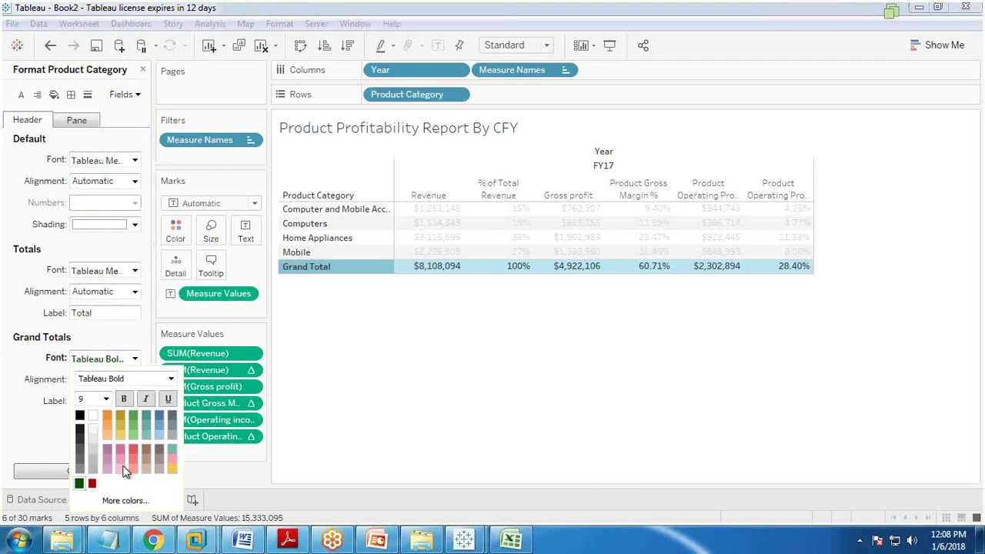
{"action": "left_click", "coordinate": [436, 444]}
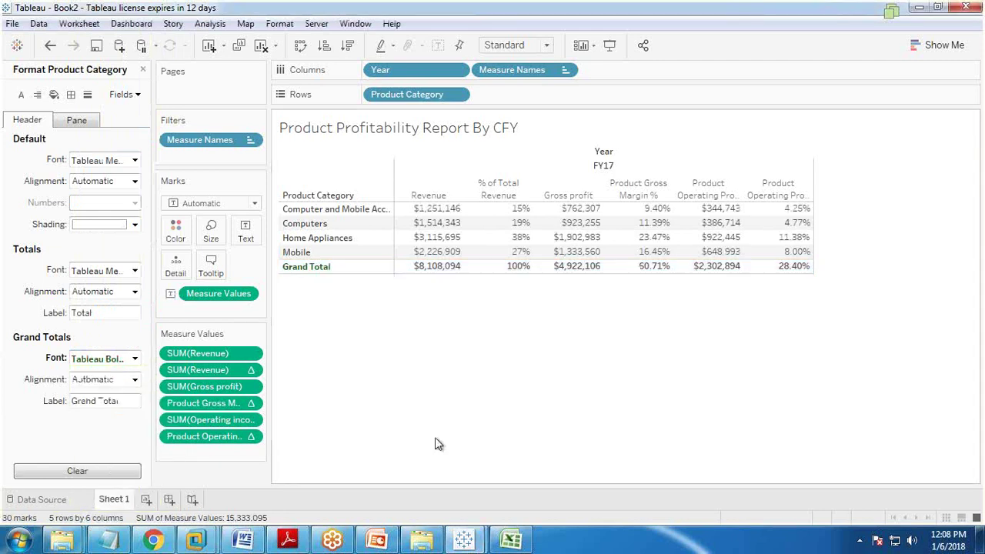
Step: Format the Grand Total values' pane font as Tableau Bold with bold style in blue
{"action": "right_click", "coordinate": [436, 266]}
{"action": "left_click", "coordinate": [471, 330]}
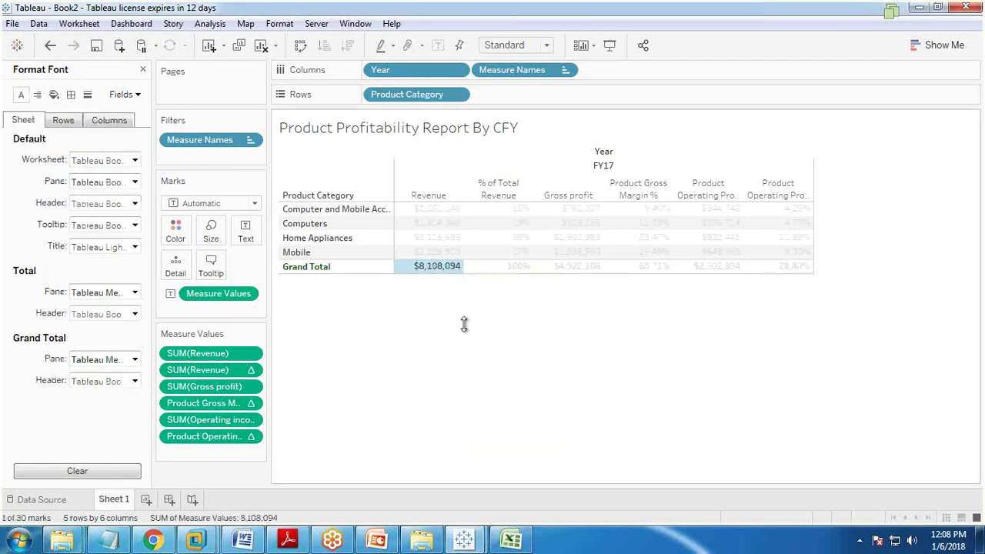
{"action": "left_click", "coordinate": [133, 380]}
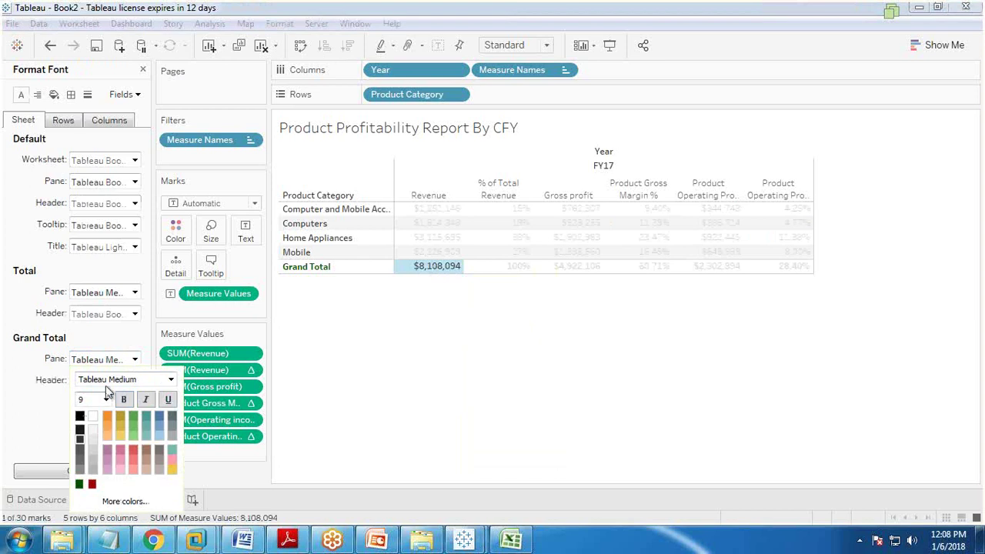
{"action": "left_click", "coordinate": [151, 379]}
{"action": "left_click", "coordinate": [170, 379]}
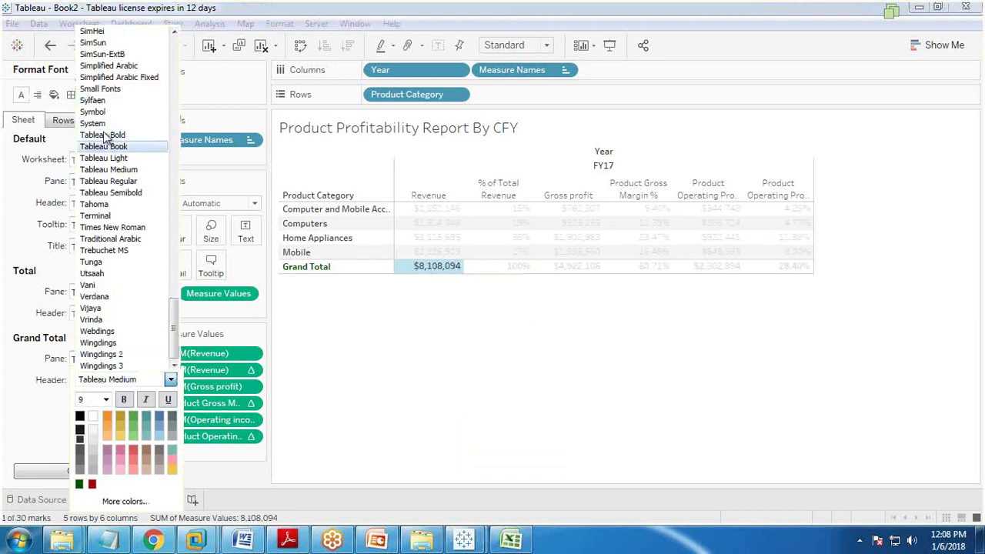
{"action": "left_click", "coordinate": [107, 136]}
{"action": "left_click", "coordinate": [124, 399]}
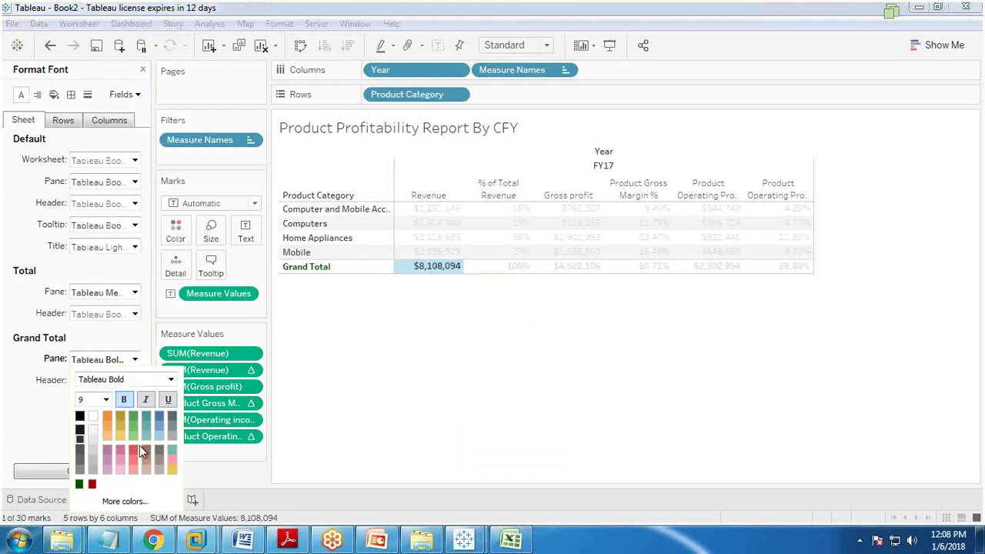
{"action": "left_click", "coordinate": [159, 415]}
{"action": "left_click", "coordinate": [512, 420]}
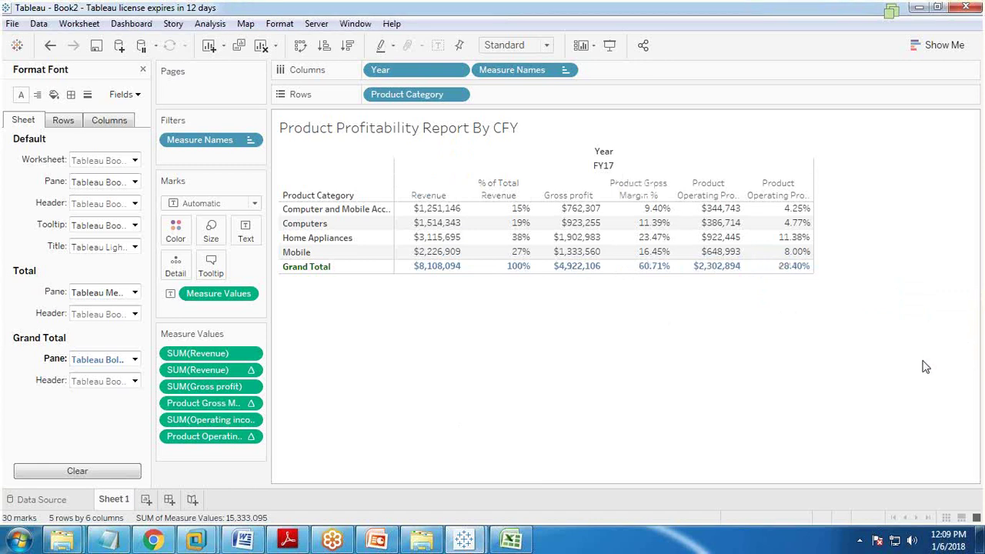
Step: View the closing presentation slide, return to Tableau and close the font formatting settings
{"action": "key", "text": "alt+Tab"}
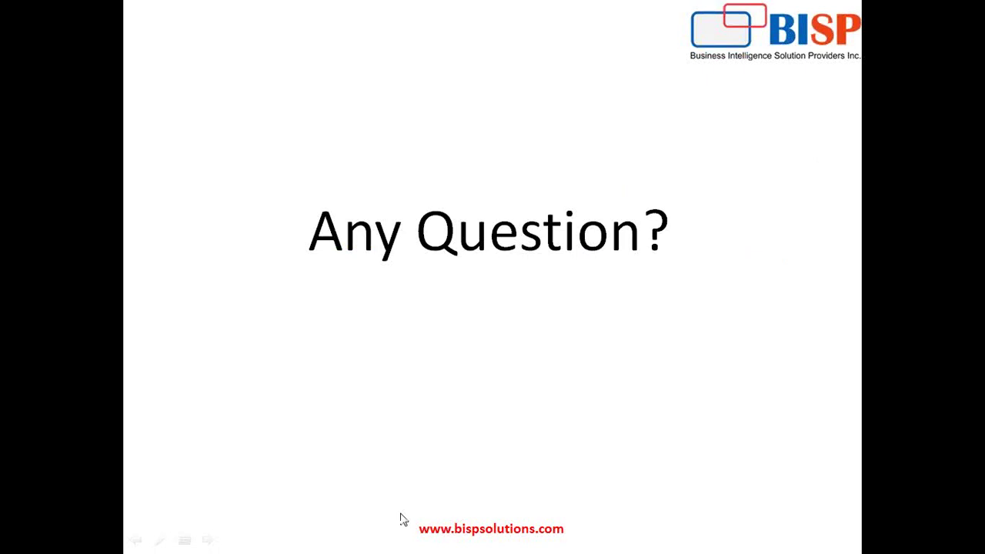
{"action": "key", "text": "super"}
{"action": "left_click", "coordinate": [464, 539]}
{"action": "left_click", "coordinate": [517, 454]}
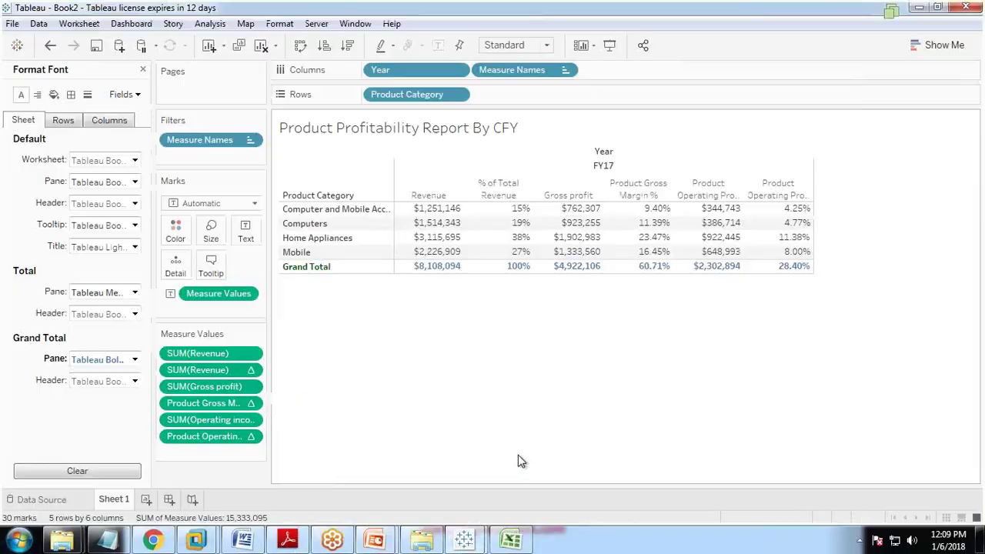
{"action": "left_click", "coordinate": [142, 69]}
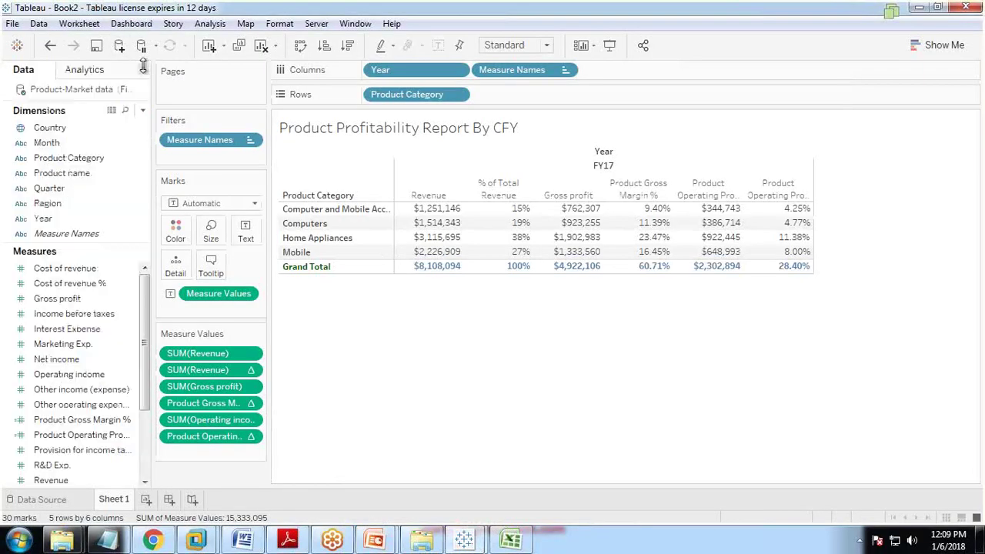